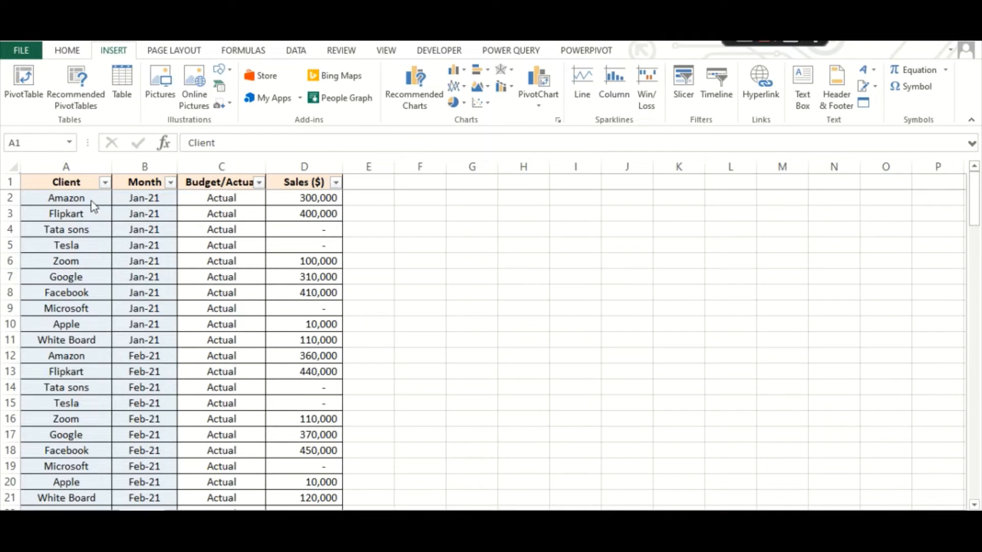
Insert a PivotChart from the sales table range Sheet2!$A$1:$D$121, placed on a new worksheet.
{"action": "left_click", "coordinate": [61, 184]}
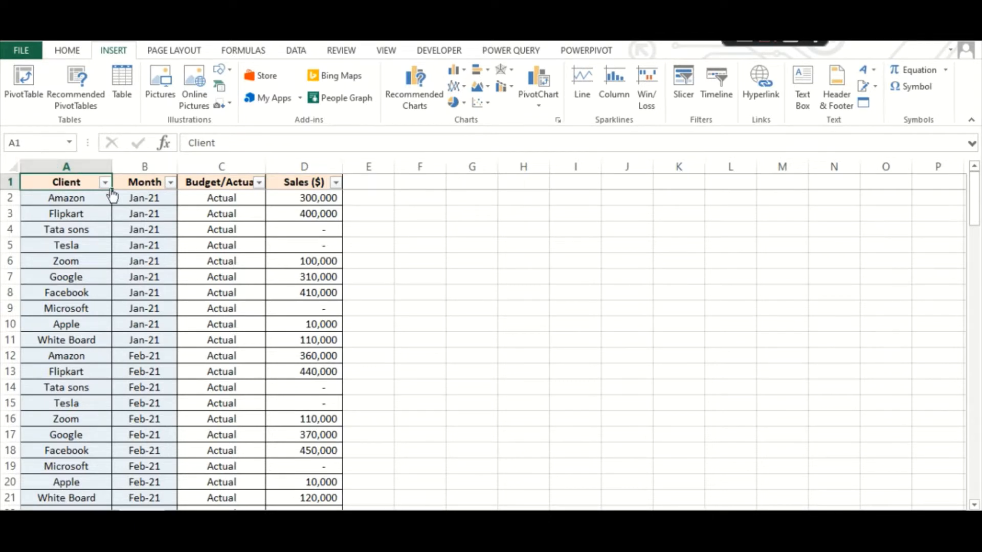
{"action": "left_click", "coordinate": [87, 210]}
{"action": "left_click", "coordinate": [61, 185]}
{"action": "left_click", "coordinate": [538, 108]}
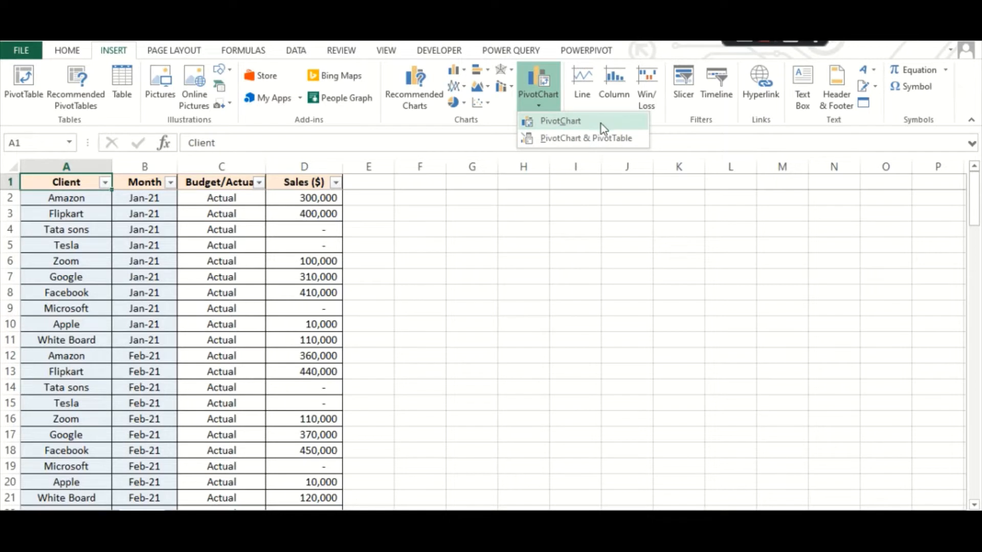
{"action": "left_click", "coordinate": [556, 140]}
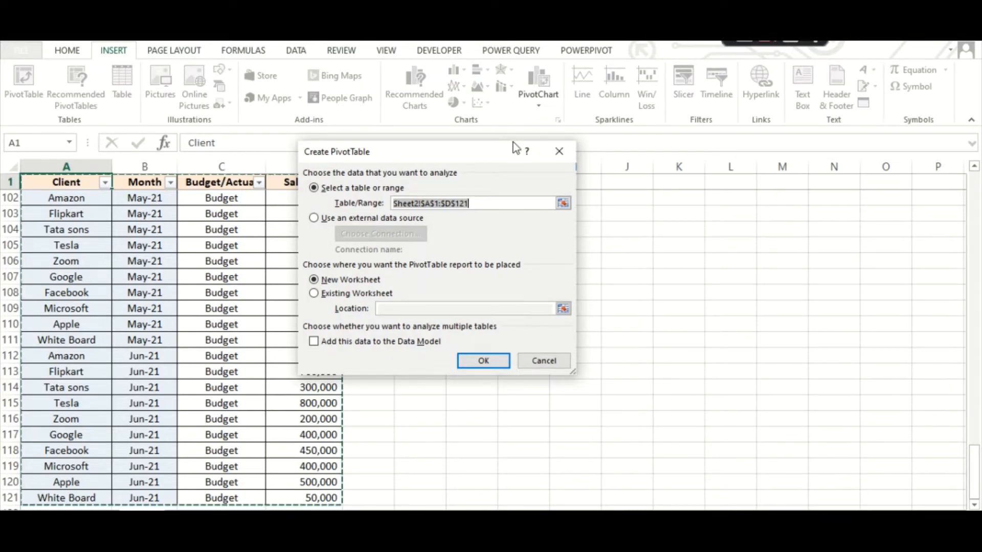
{"action": "left_click_drag", "start_coordinate": [458, 154], "coordinate": [507, 162]}
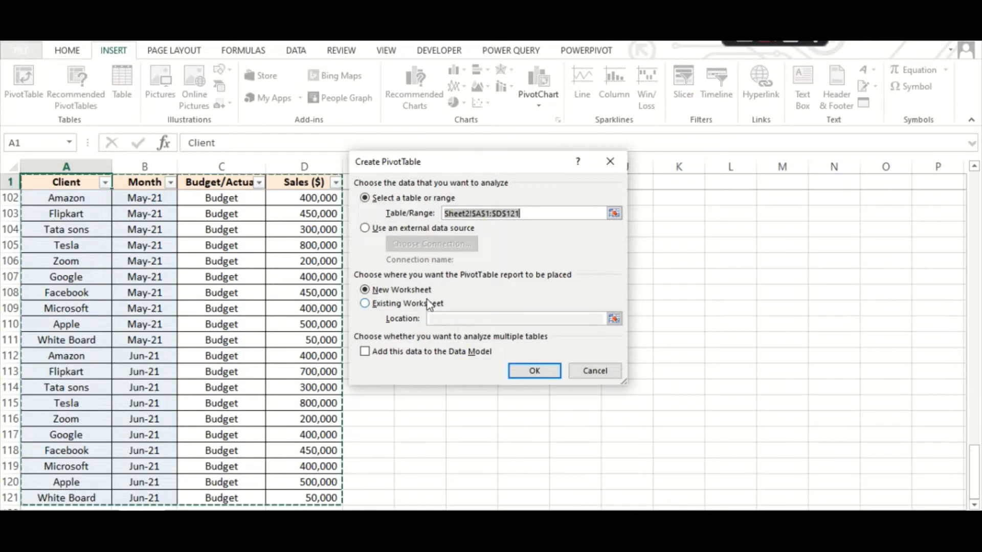
{"action": "left_click", "coordinate": [533, 369]}
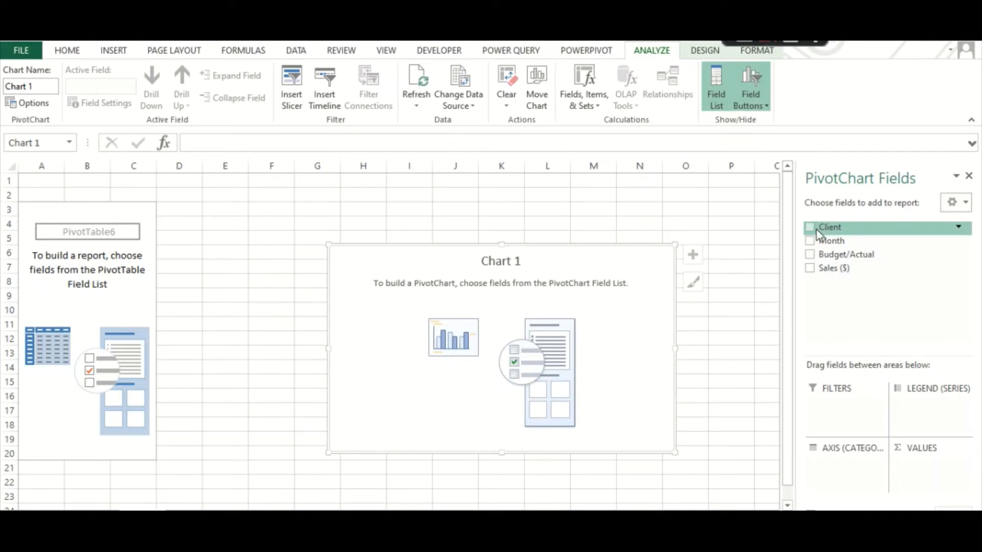
Build the chart with Client on the axis, Budget/Actual as the filter, and Sales ($) as the values.
{"action": "left_click_drag", "start_coordinate": [821, 225], "coordinate": [839, 477]}
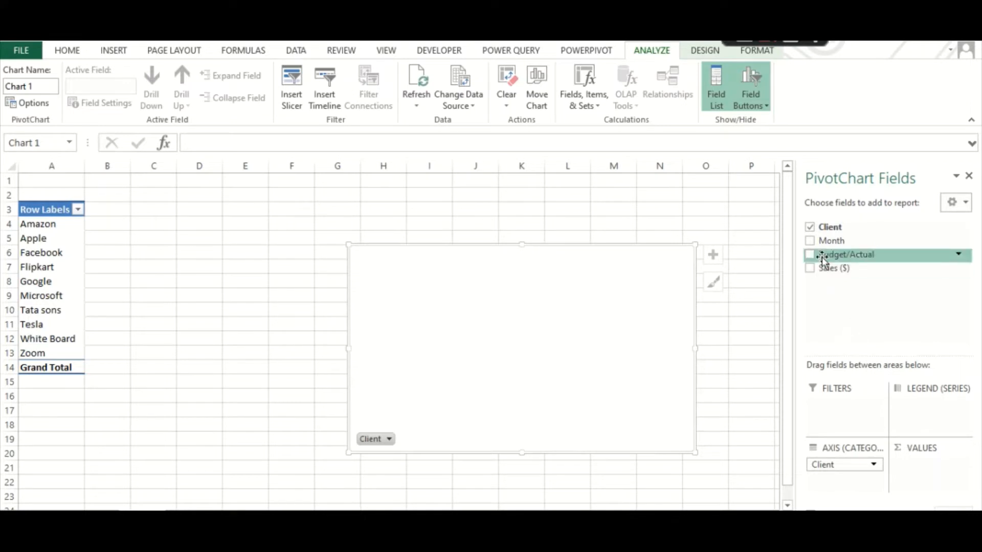
{"action": "left_click_drag", "start_coordinate": [822, 256], "coordinate": [844, 419]}
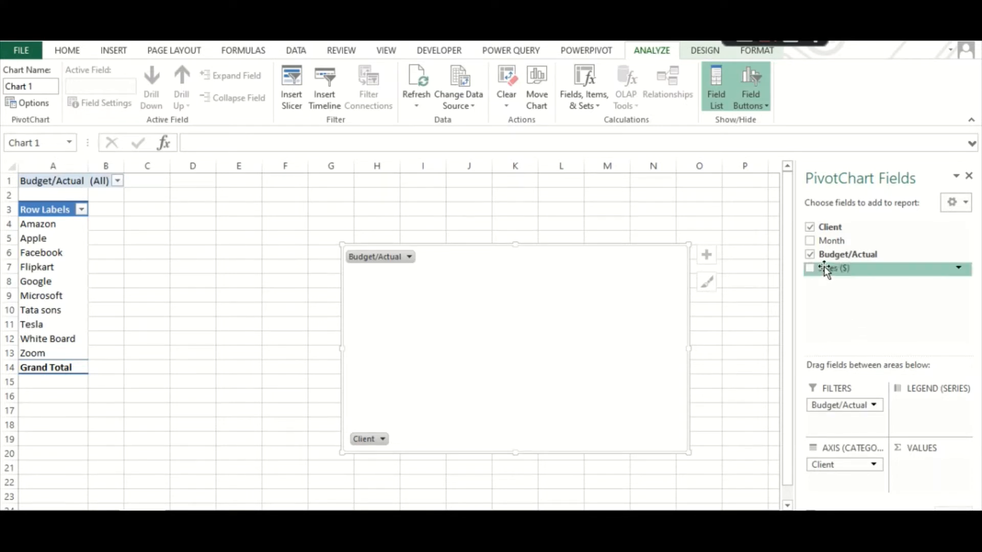
{"action": "left_click_drag", "start_coordinate": [824, 266], "coordinate": [931, 482]}
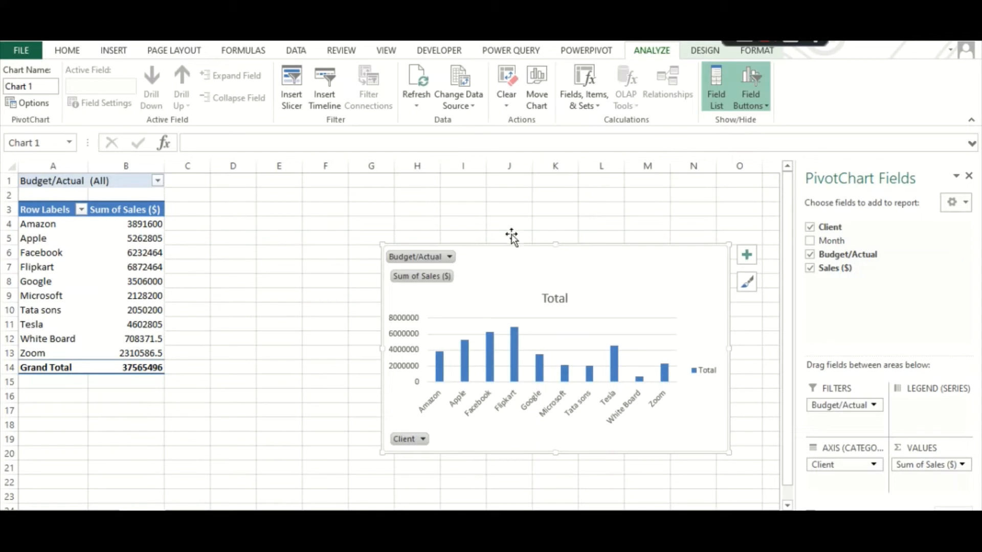
Reposition the chart and format the pivot's Sum of Sales column with thousands separators and no decimals.
{"action": "left_click_drag", "start_coordinate": [511, 236], "coordinate": [480, 206]}
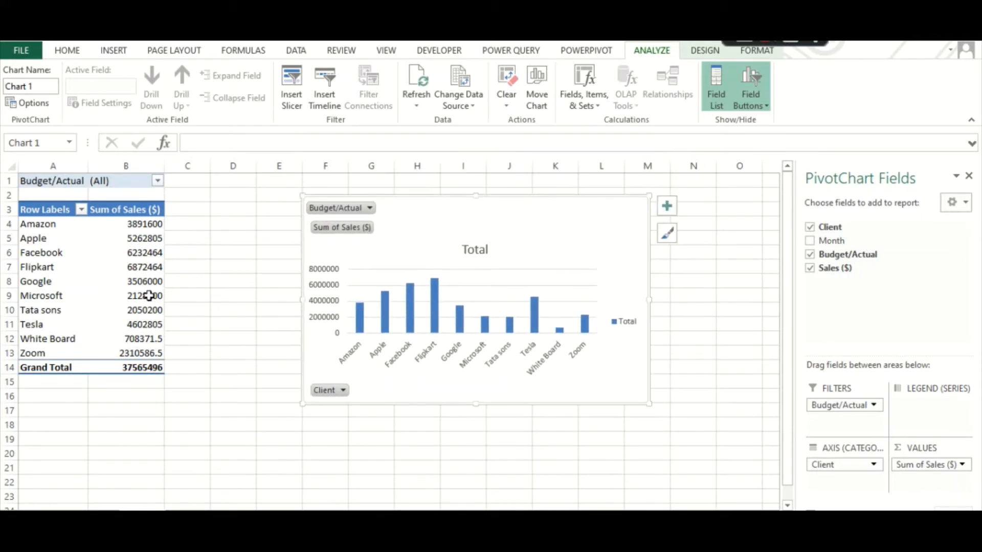
{"action": "left_click", "coordinate": [110, 169]}
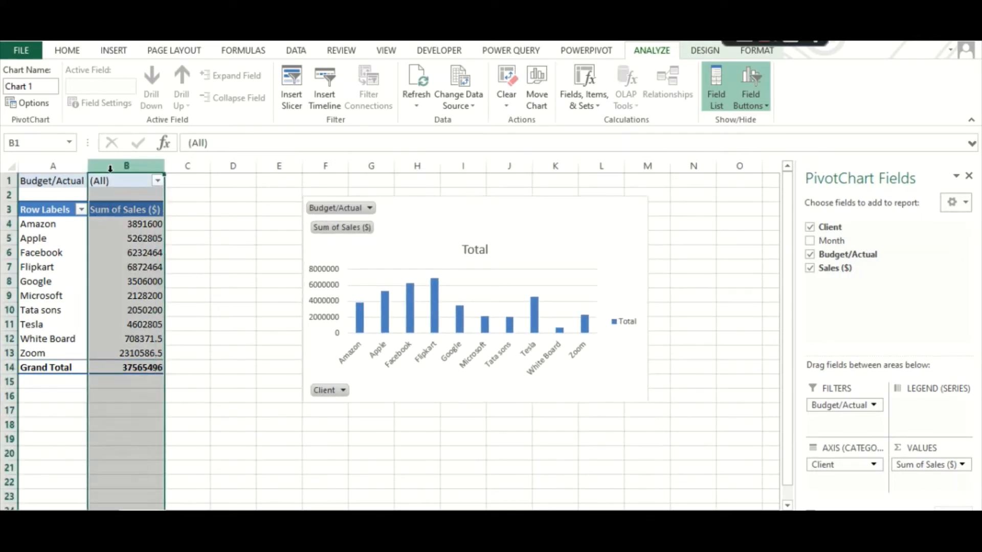
{"action": "left_click", "coordinate": [503, 101]}
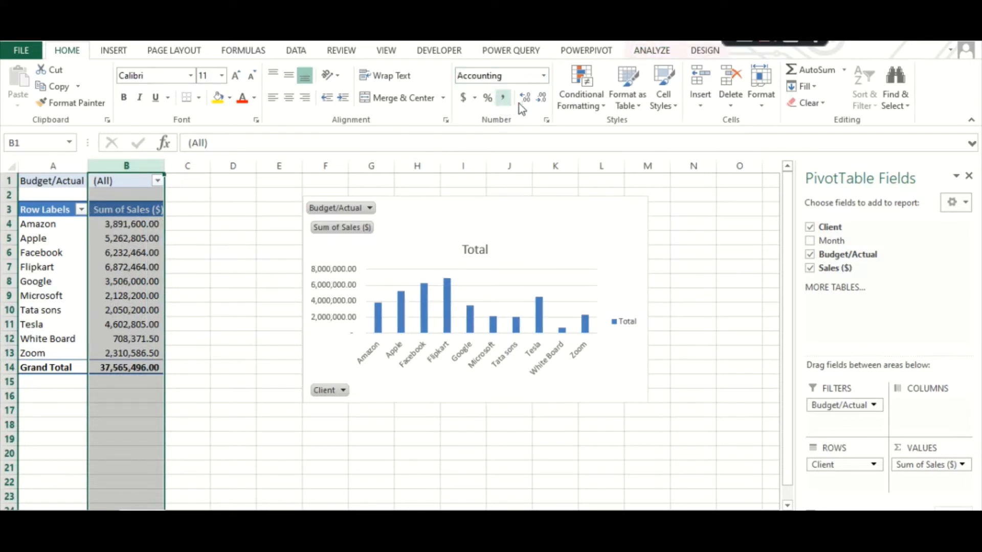
{"action": "left_click", "coordinate": [541, 98]}
{"action": "left_click", "coordinate": [541, 98]}
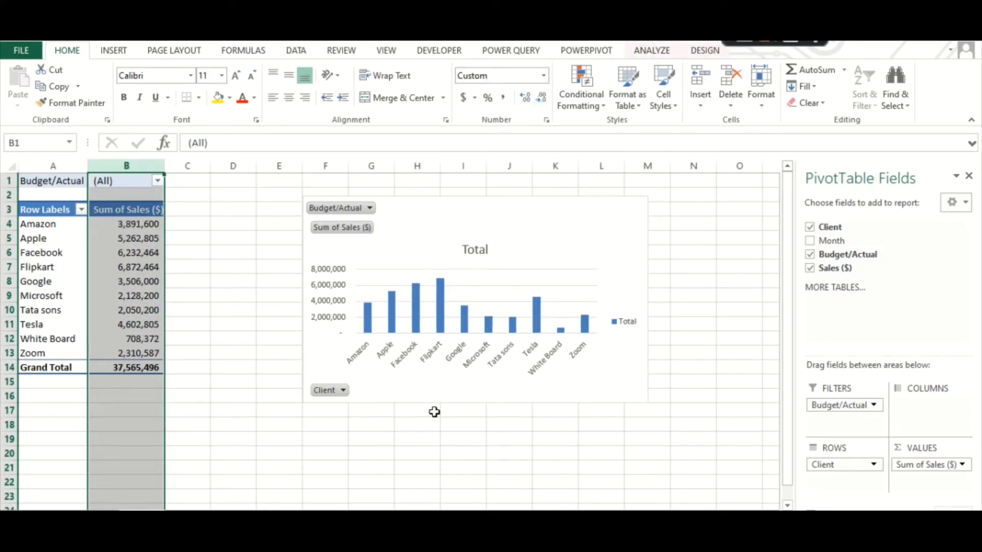
Delete the chart title and enlarge the chart by extending its lower-left corner.
{"action": "left_click", "coordinate": [417, 424]}
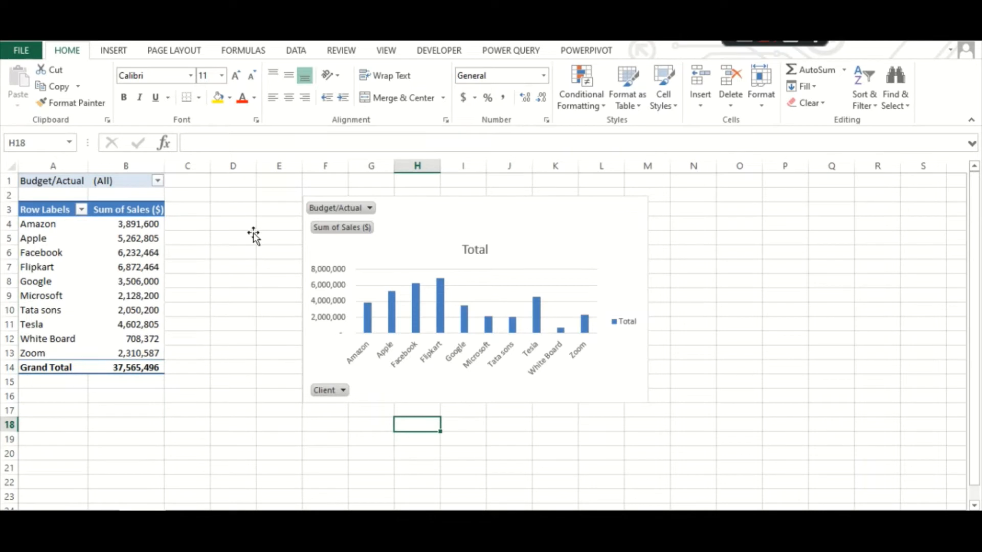
{"action": "left_click", "coordinate": [62, 256]}
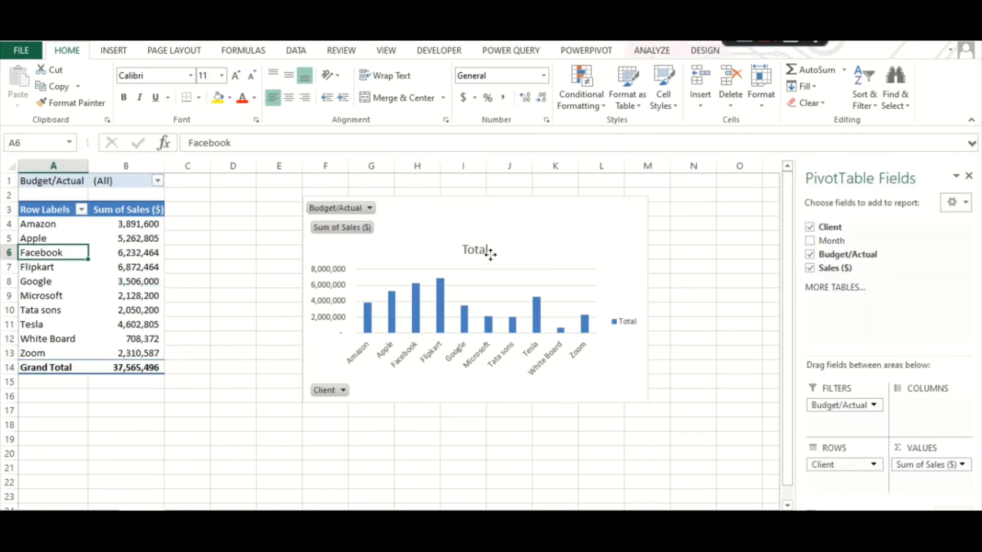
{"action": "left_click", "coordinate": [469, 247]}
{"action": "left_click", "coordinate": [472, 250]}
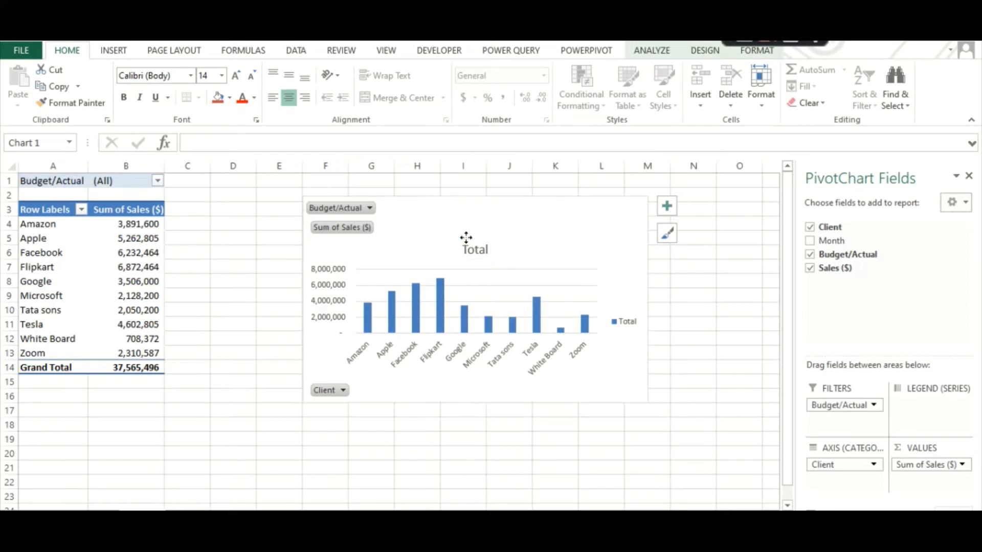
{"action": "key", "text": "Delete"}
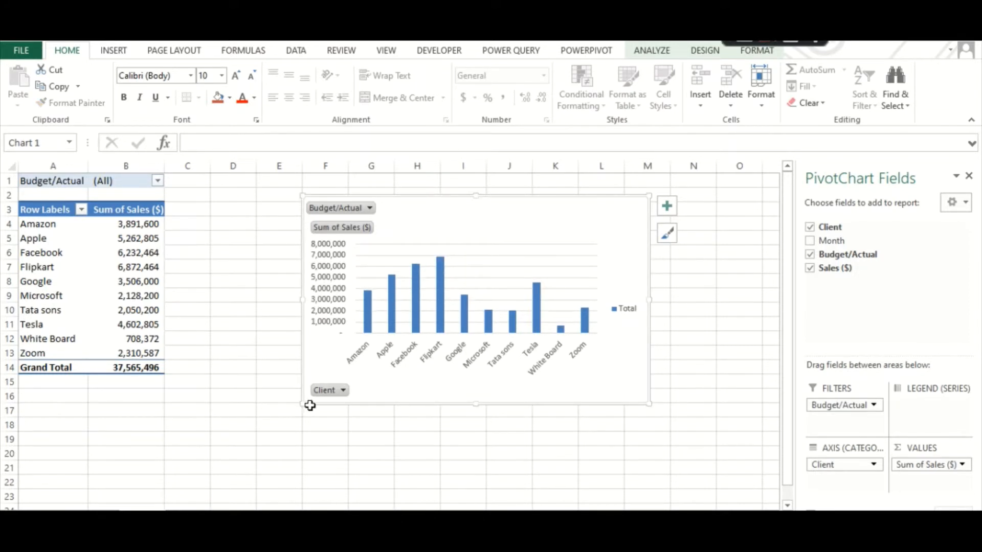
{"action": "left_click_drag", "start_coordinate": [302, 405], "coordinate": [252, 431]}
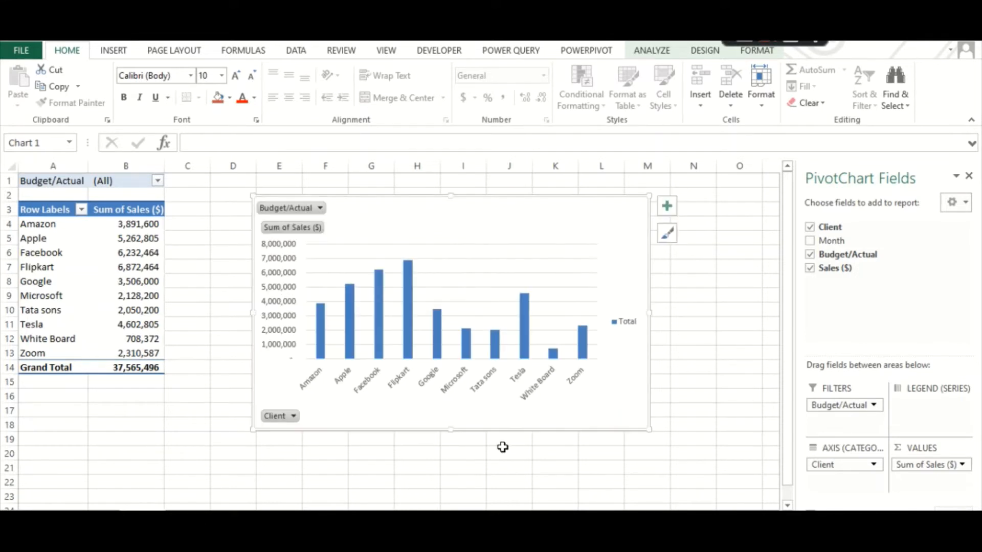
Add the Month field to the pivot's columns so the chart shows a series per month.
{"action": "left_click", "coordinate": [125, 277]}
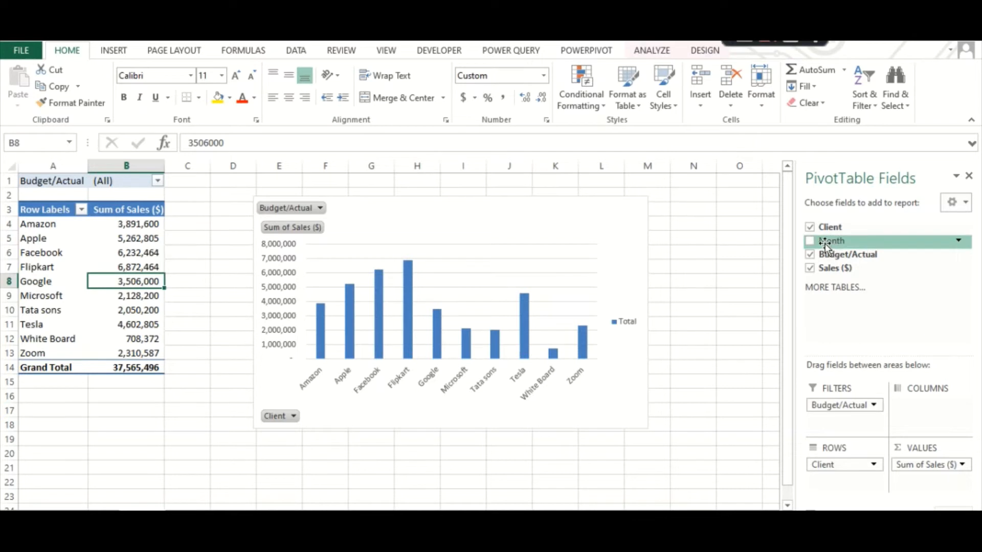
{"action": "left_click_drag", "start_coordinate": [829, 248], "coordinate": [931, 410]}
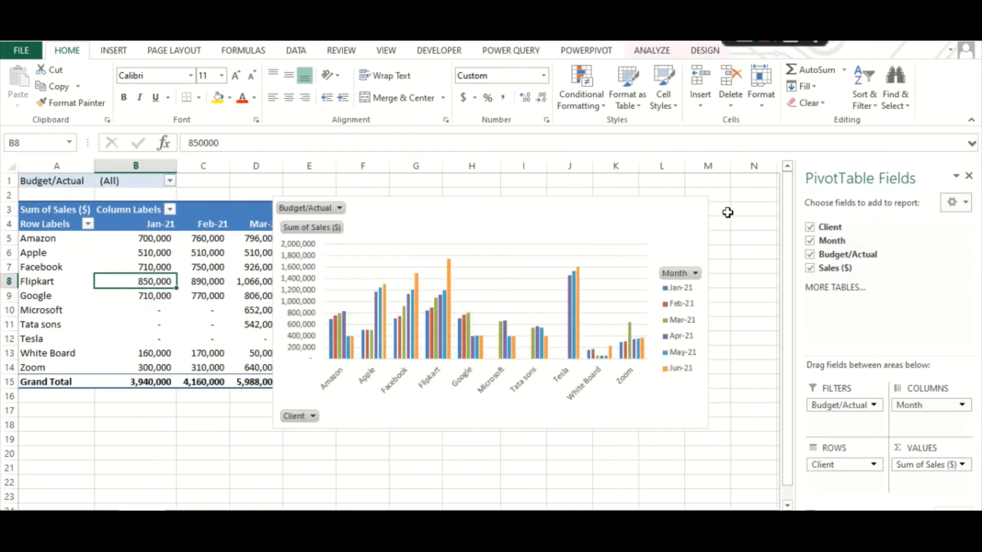
Close the field list and move the chart to the right of the pivot table.
{"action": "left_click_drag", "start_coordinate": [561, 202], "coordinate": [619, 219]}
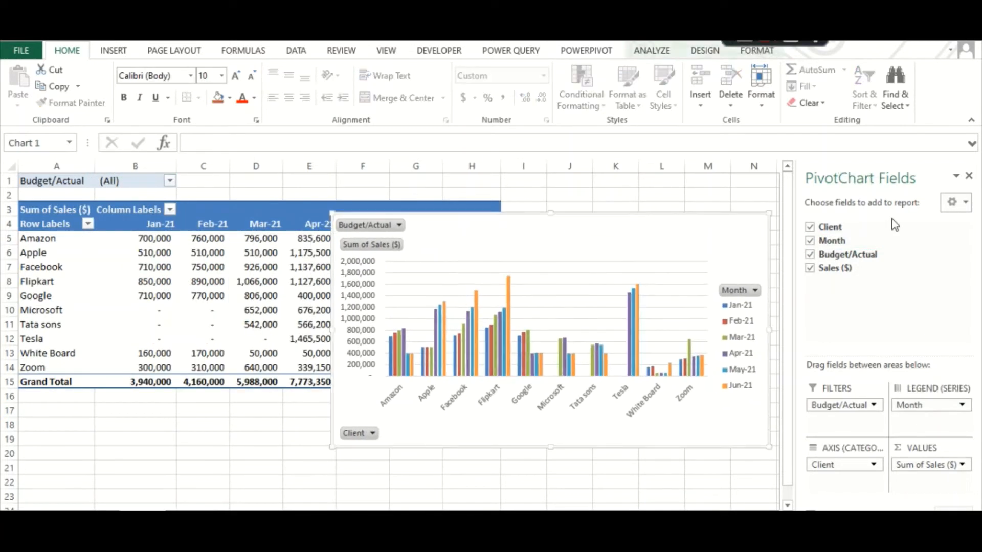
{"action": "left_click", "coordinate": [969, 177]}
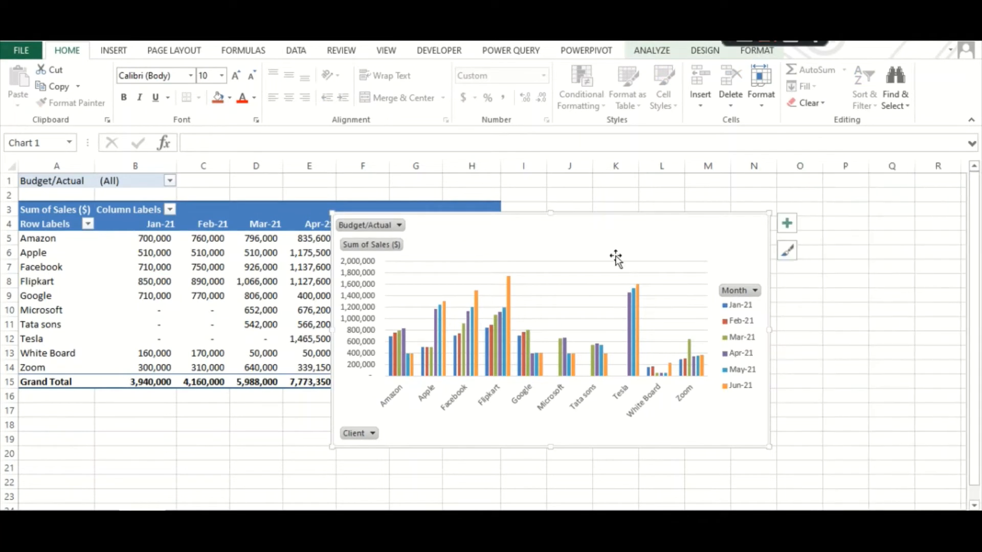
{"action": "left_click_drag", "start_coordinate": [578, 228], "coordinate": [745, 212]}
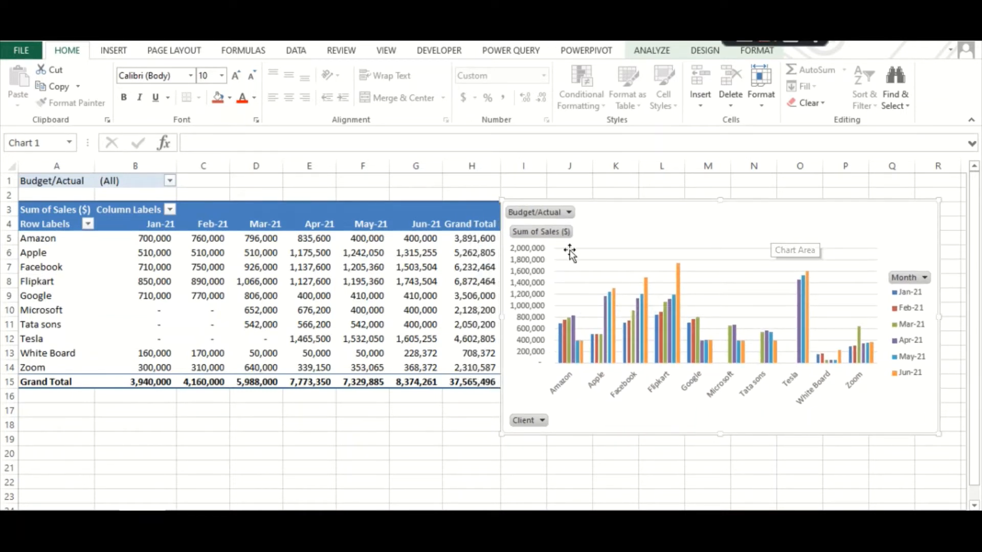
Filter the chart's Budget/Actual field to show only Budget.
{"action": "left_click", "coordinate": [568, 212]}
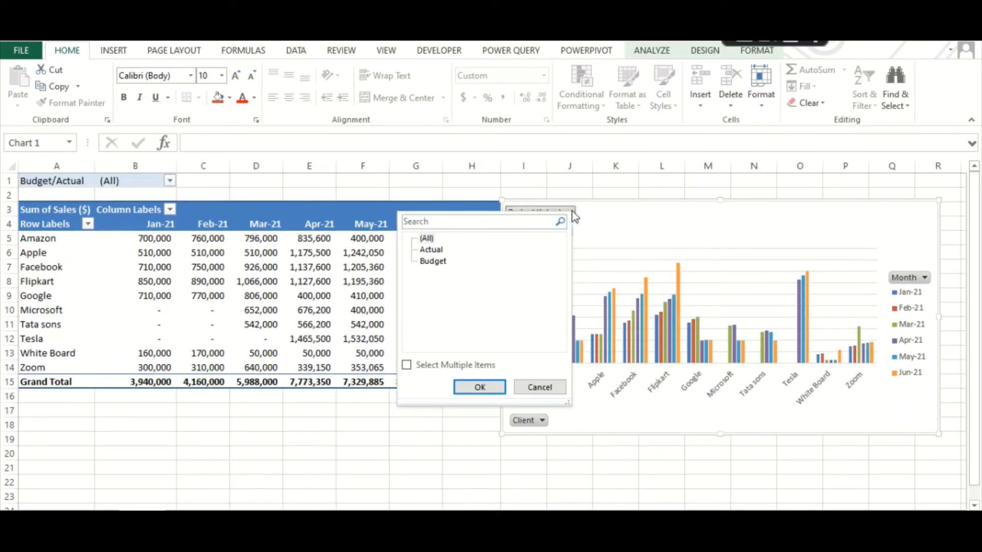
{"action": "left_click", "coordinate": [431, 262]}
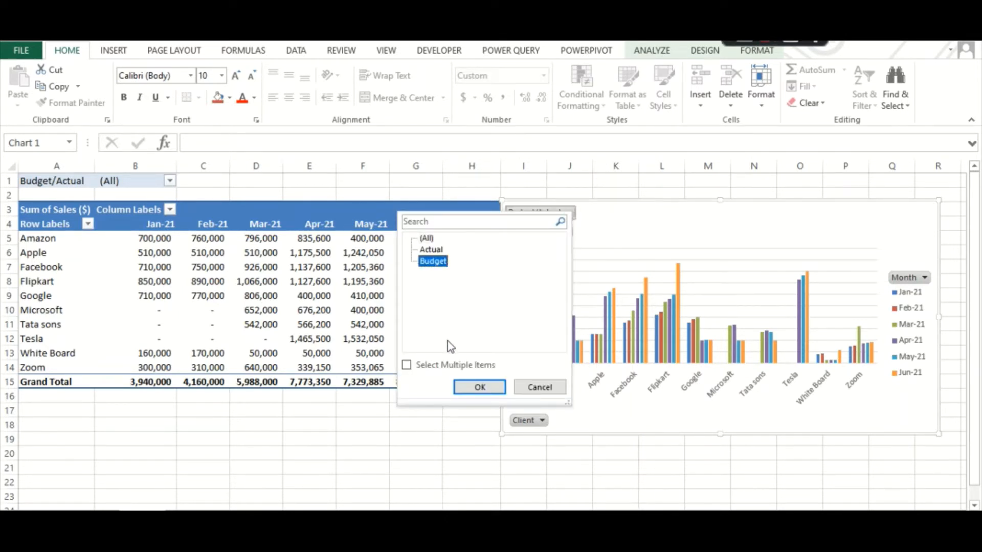
{"action": "left_click", "coordinate": [474, 387]}
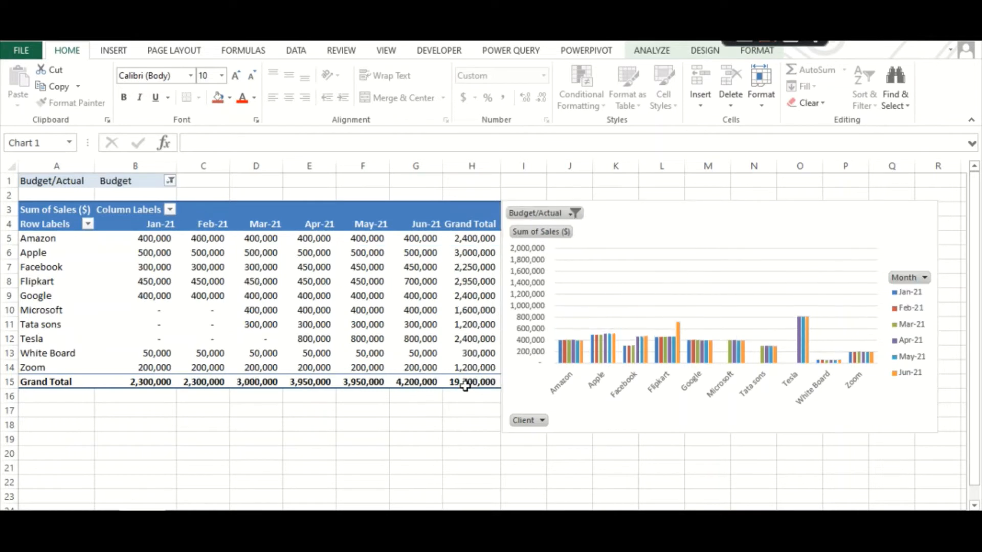
Filter the chart's Budget/Actual field to show only Actual.
{"action": "left_click", "coordinate": [574, 213]}
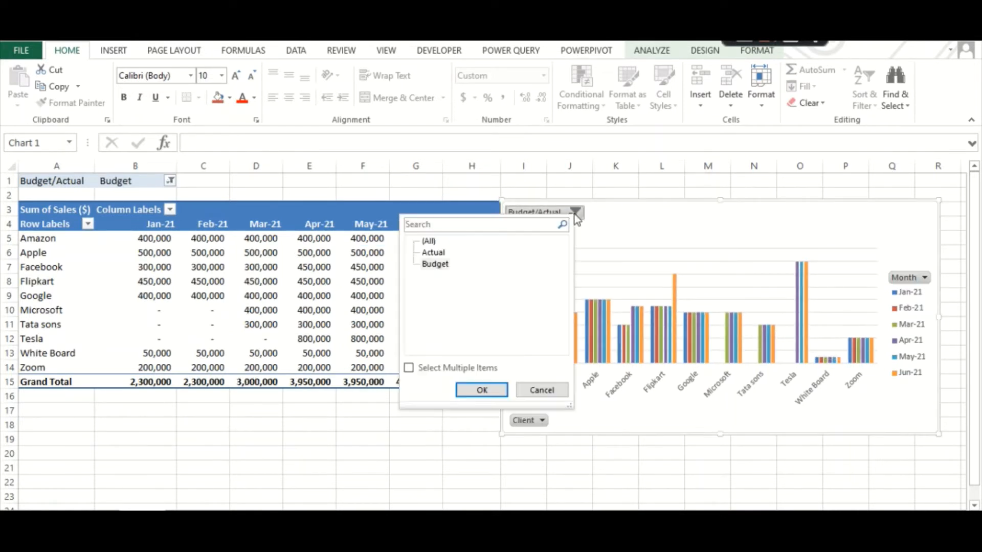
{"action": "left_click", "coordinate": [427, 253]}
{"action": "left_click", "coordinate": [481, 389]}
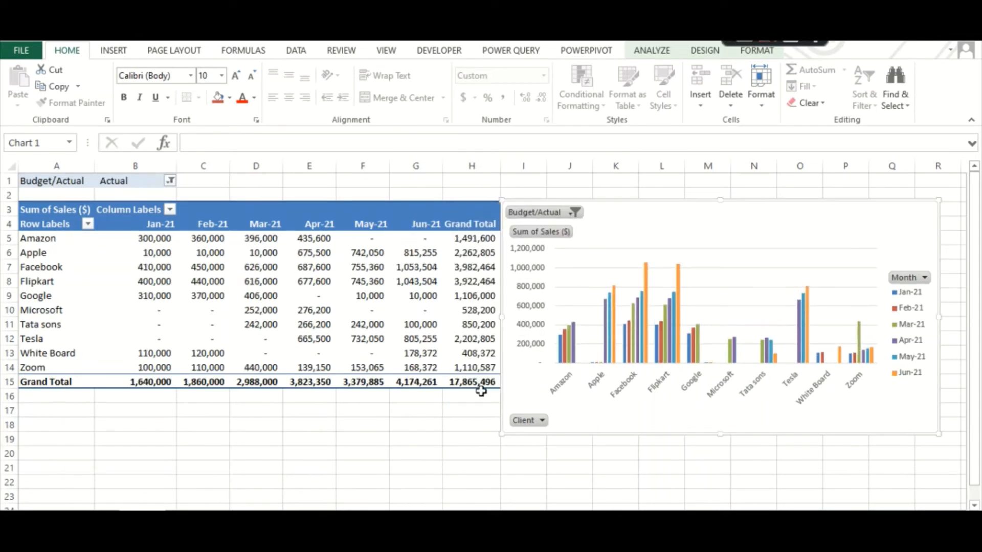
Enable selecting multiple items in the Budget/Actual chart filter.
{"action": "left_click", "coordinate": [575, 213]}
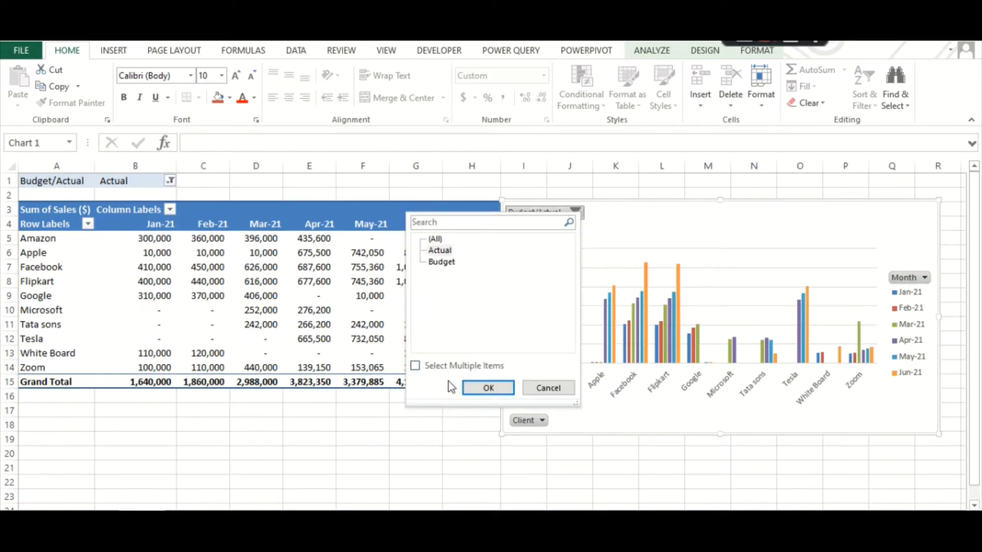
{"action": "left_click", "coordinate": [415, 366]}
{"action": "left_click", "coordinate": [480, 387]}
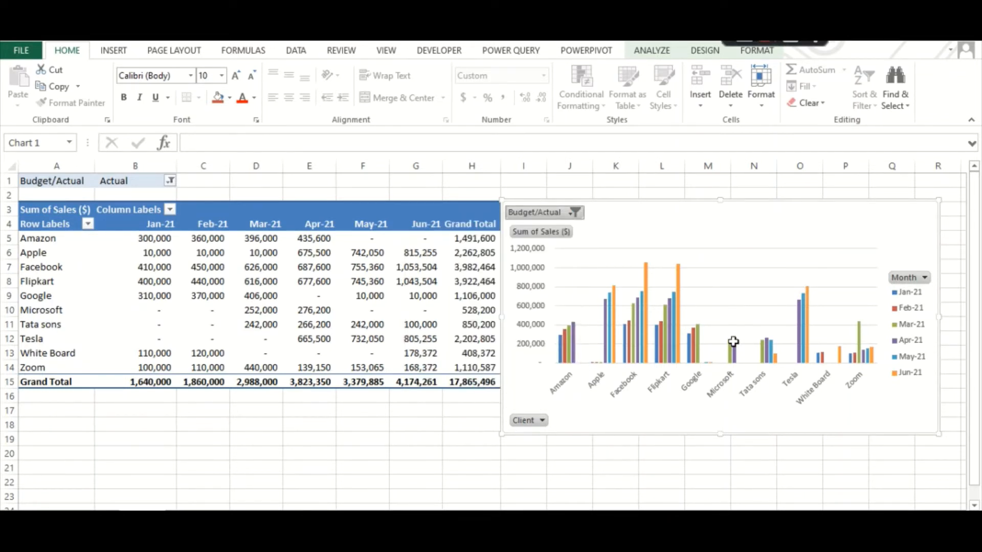
Filter the chart's Month field to show only Mar-21.
{"action": "left_click", "coordinate": [925, 278]}
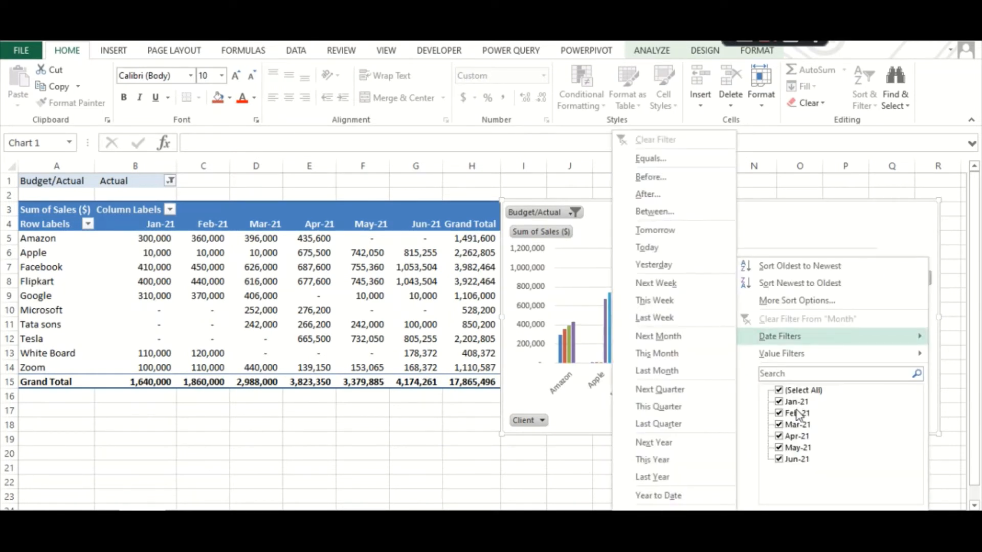
{"action": "left_click", "coordinate": [778, 390]}
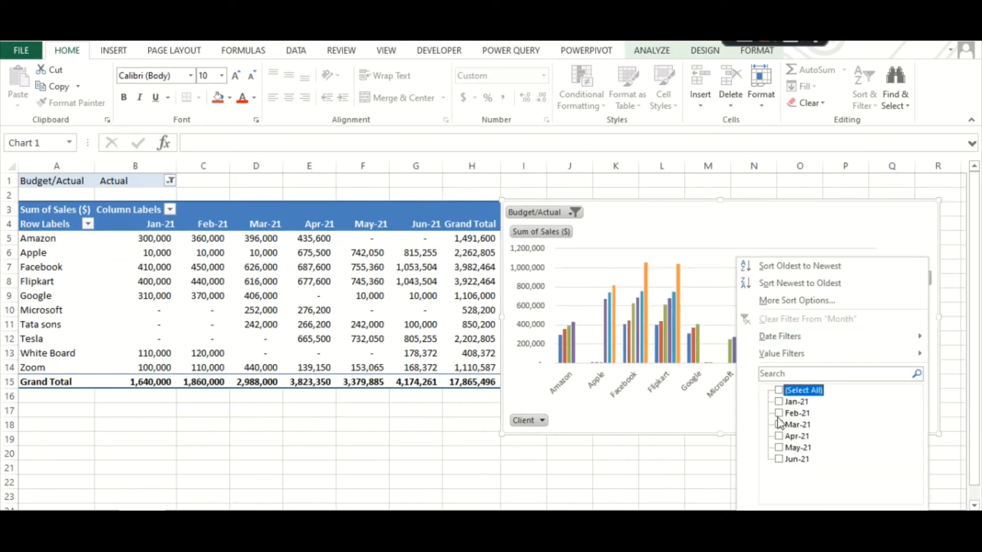
{"action": "left_click", "coordinate": [779, 425]}
{"action": "left_click", "coordinate": [840, 519]}
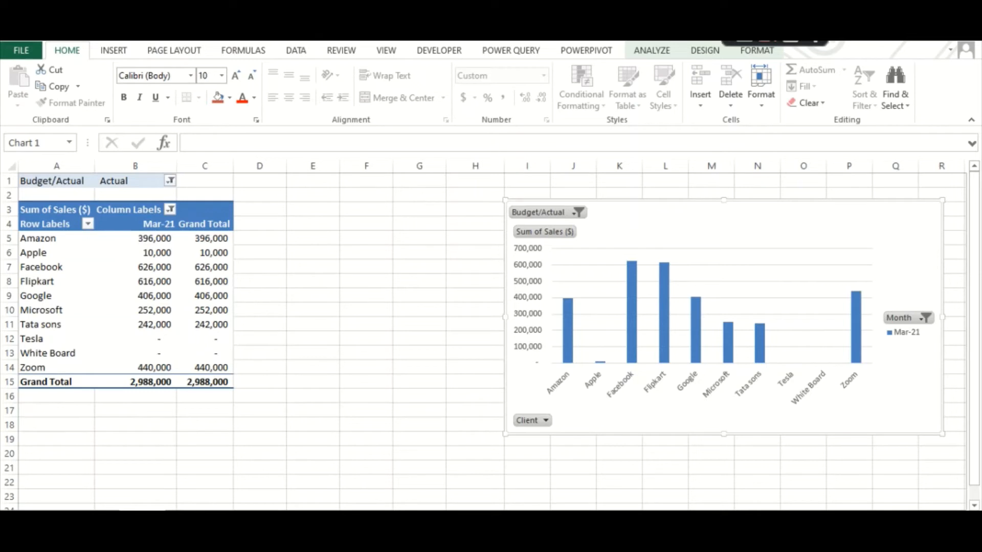
Reselect all months in the chart's Month filter.
{"action": "left_click", "coordinate": [926, 318]}
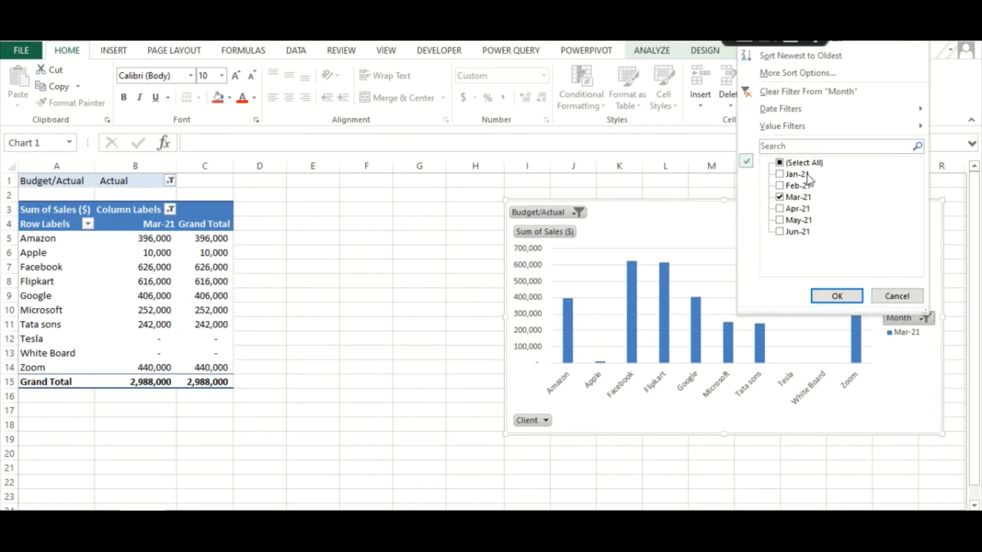
{"action": "left_click", "coordinate": [780, 162]}
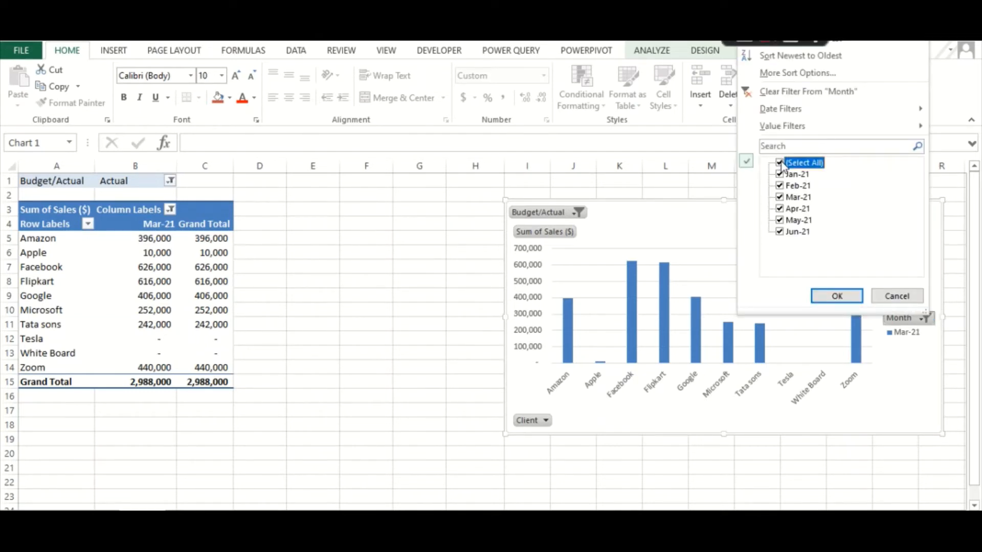
{"action": "left_click", "coordinate": [834, 296]}
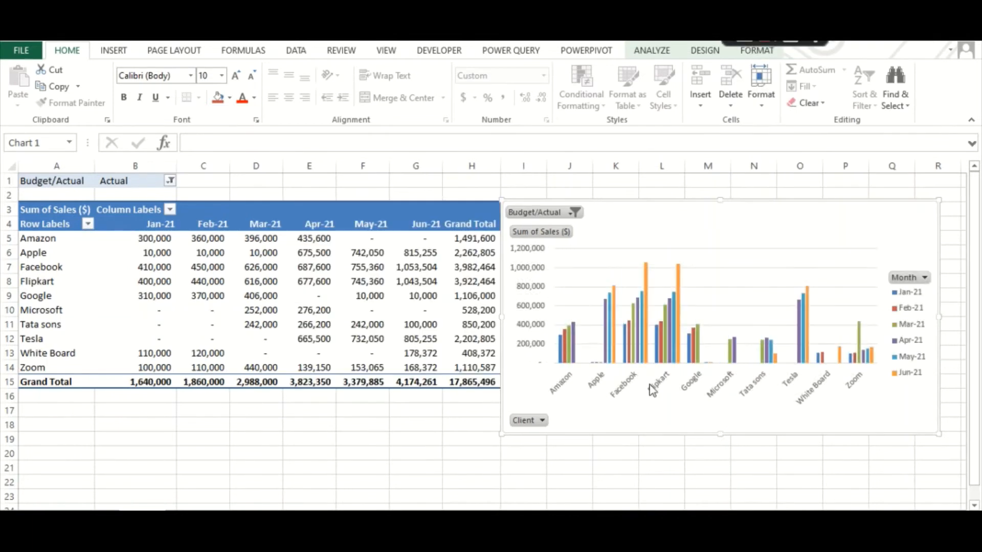
Filter the chart's Client field to show only Google.
{"action": "left_click", "coordinate": [542, 421]}
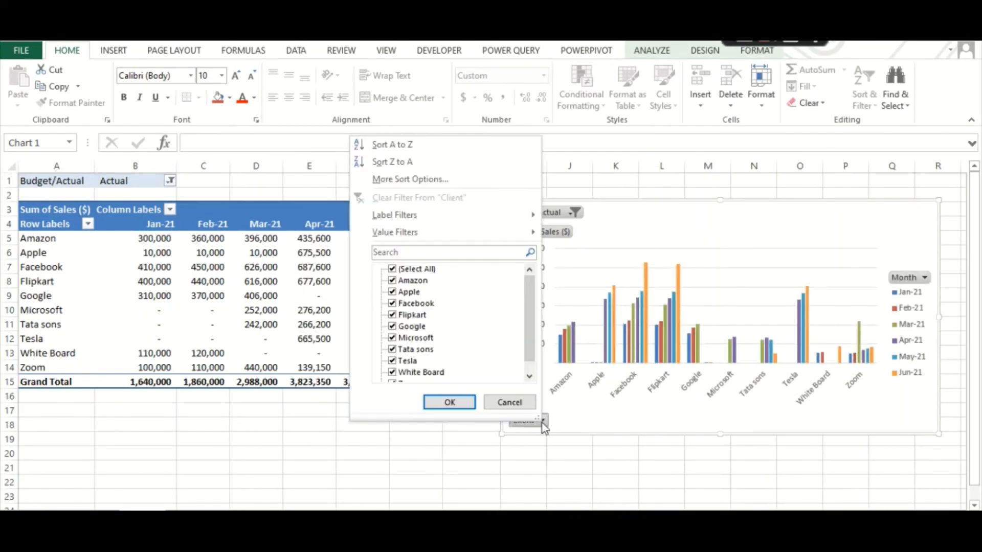
{"action": "left_click", "coordinate": [391, 269]}
{"action": "left_click", "coordinate": [393, 326]}
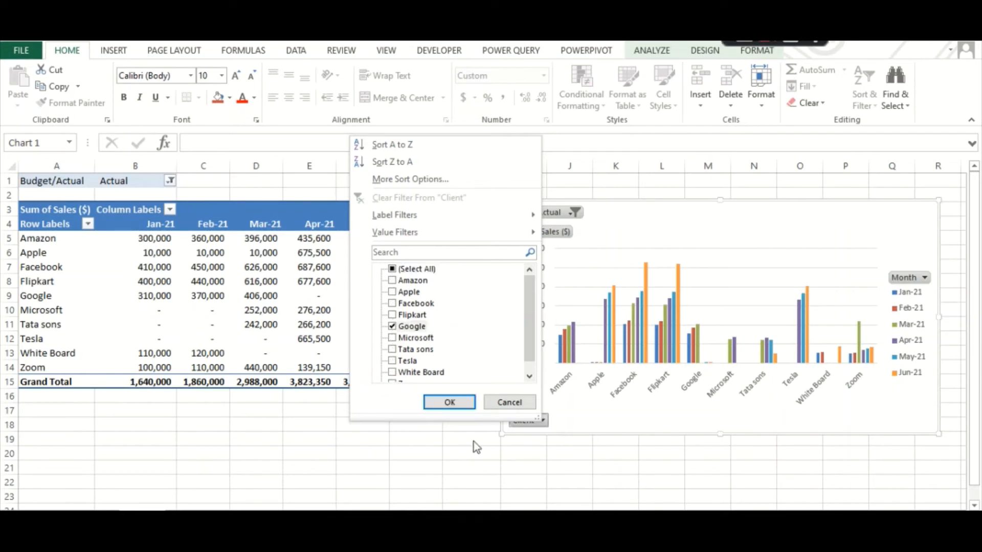
{"action": "left_click", "coordinate": [443, 402]}
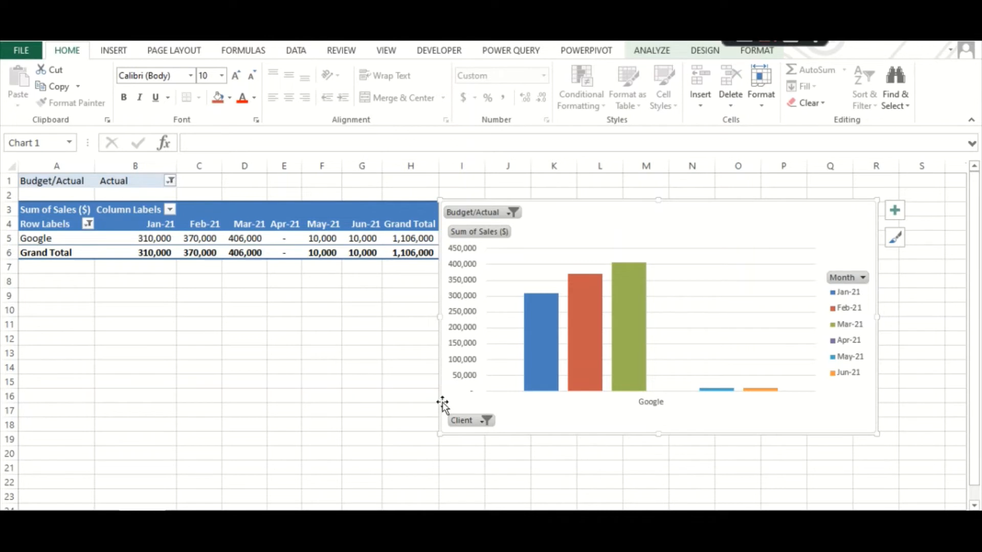
Reselect all clients in the chart's Client filter.
{"action": "left_click", "coordinate": [486, 421]}
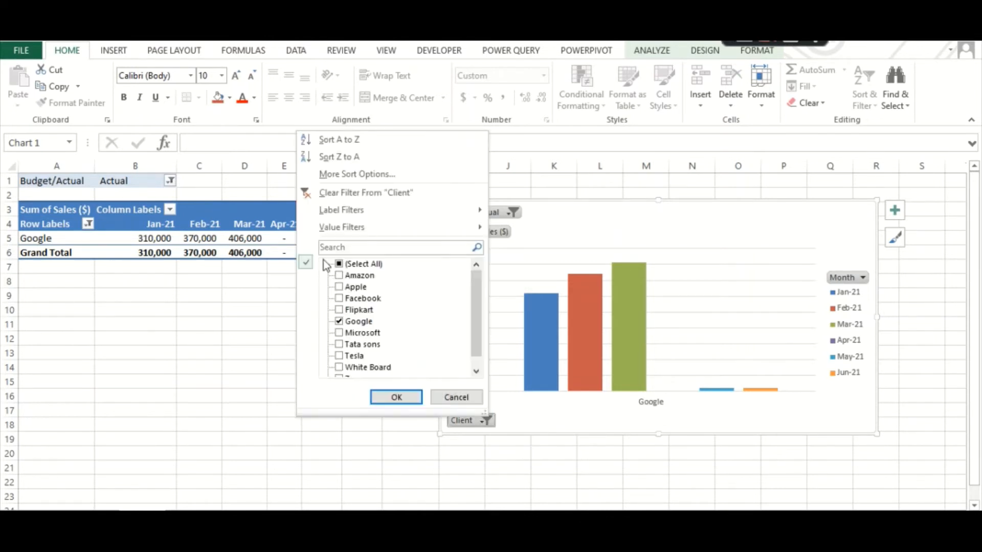
{"action": "left_click", "coordinate": [339, 264]}
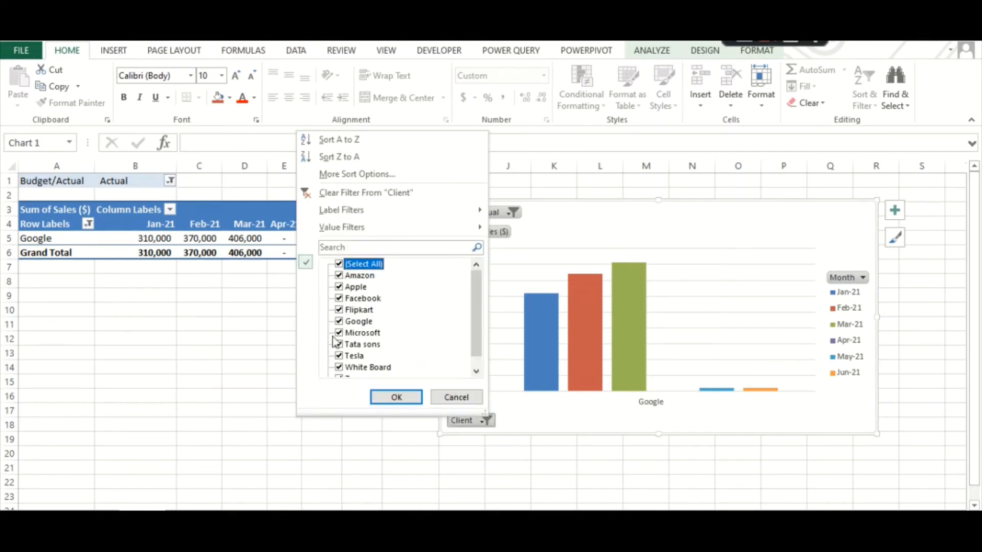
{"action": "left_click", "coordinate": [383, 399]}
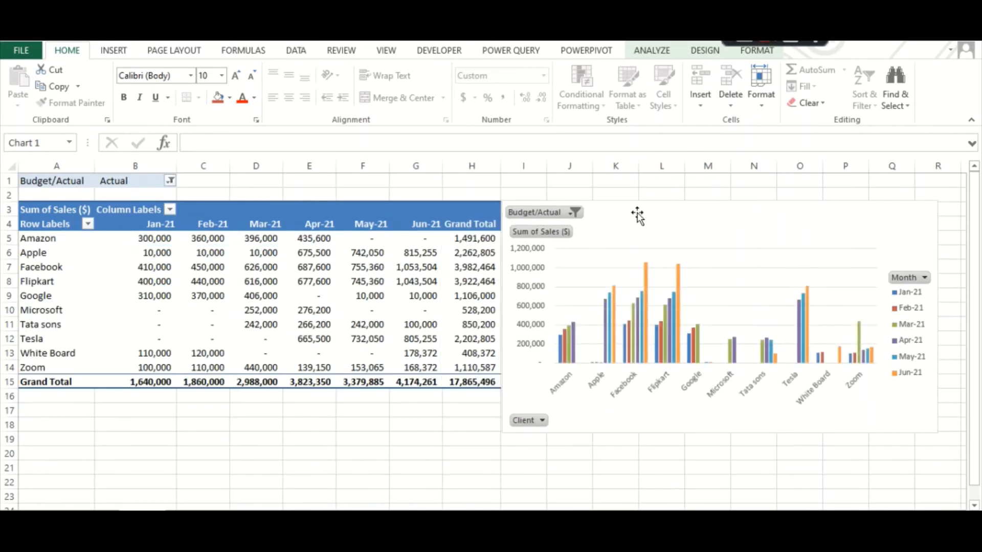
Shift the chart slightly left and change its chart type to Stacked Column.
{"action": "left_click_drag", "start_coordinate": [632, 204], "coordinate": [579, 201]}
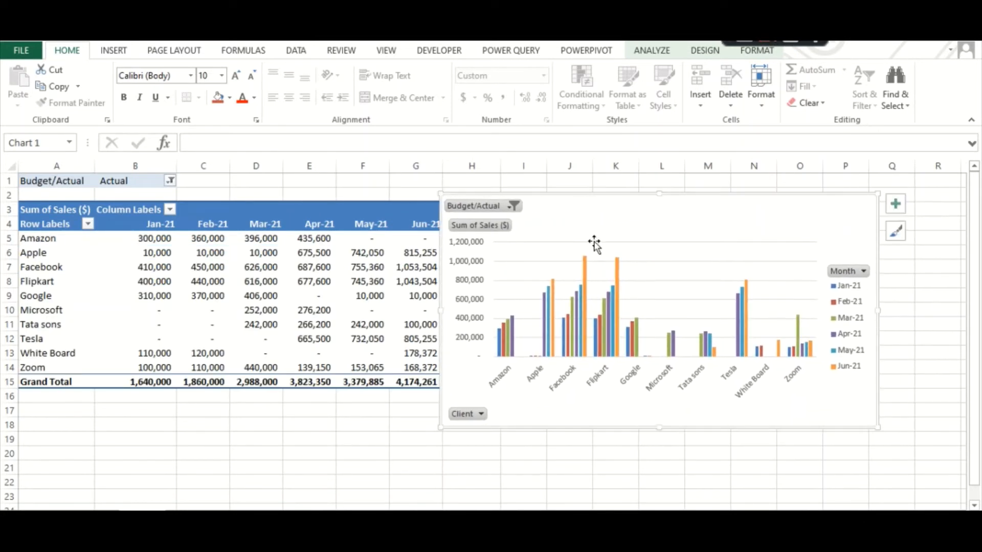
{"action": "right_click", "coordinate": [567, 263]}
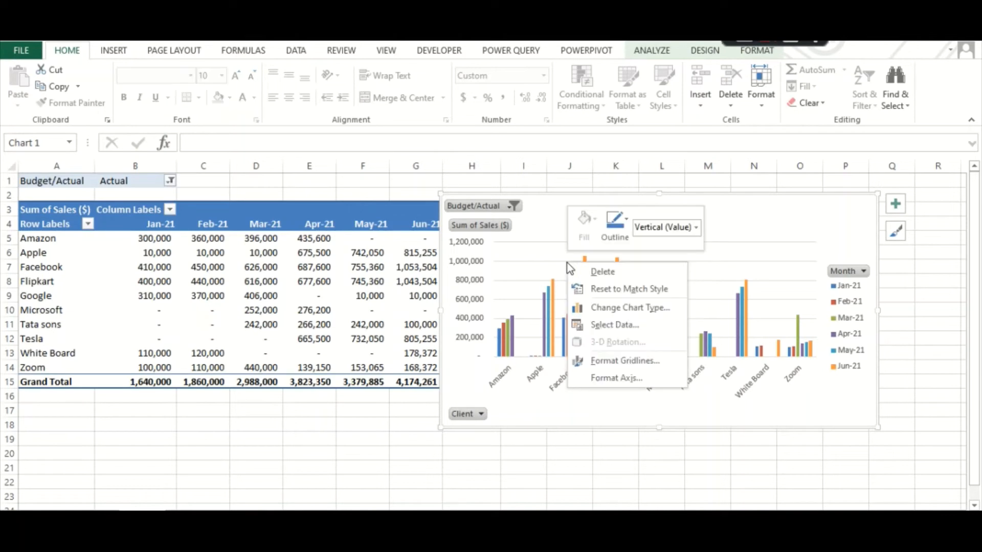
{"action": "left_click", "coordinate": [600, 312]}
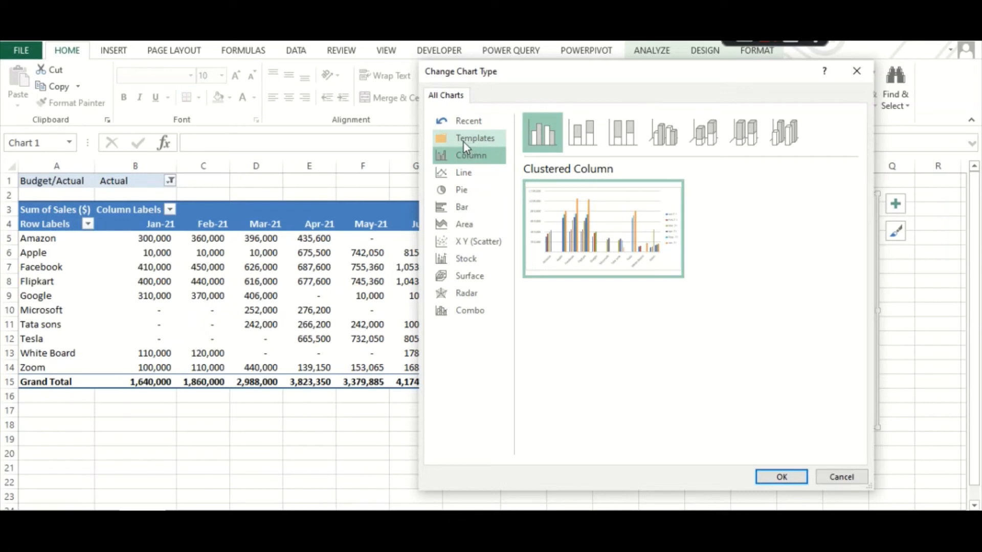
{"action": "left_click", "coordinate": [465, 174]}
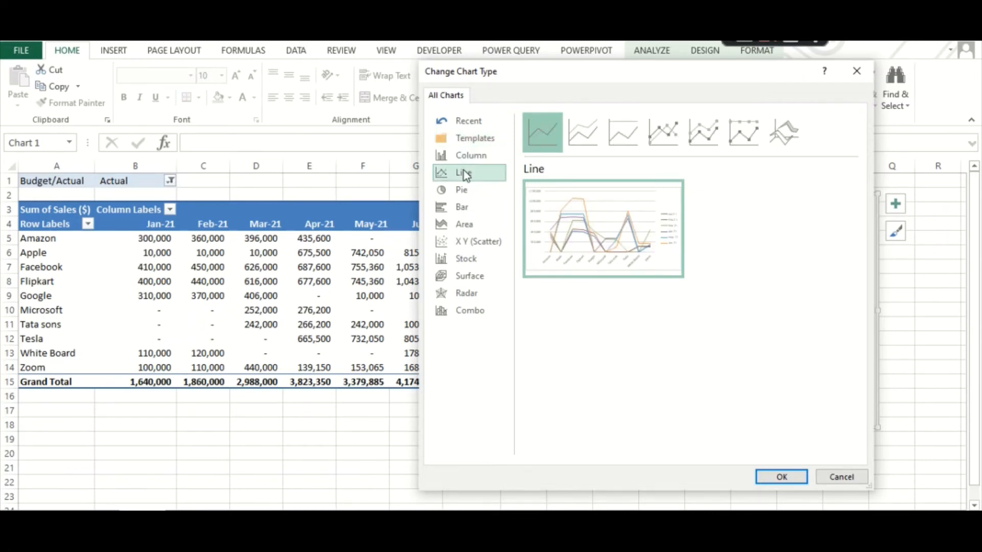
{"action": "left_click", "coordinate": [467, 156]}
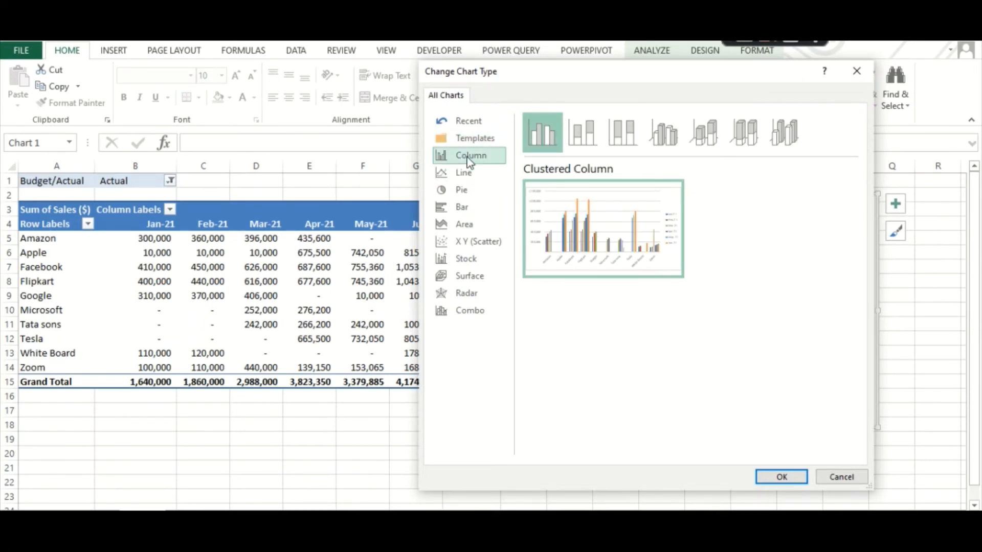
{"action": "left_click", "coordinate": [573, 142]}
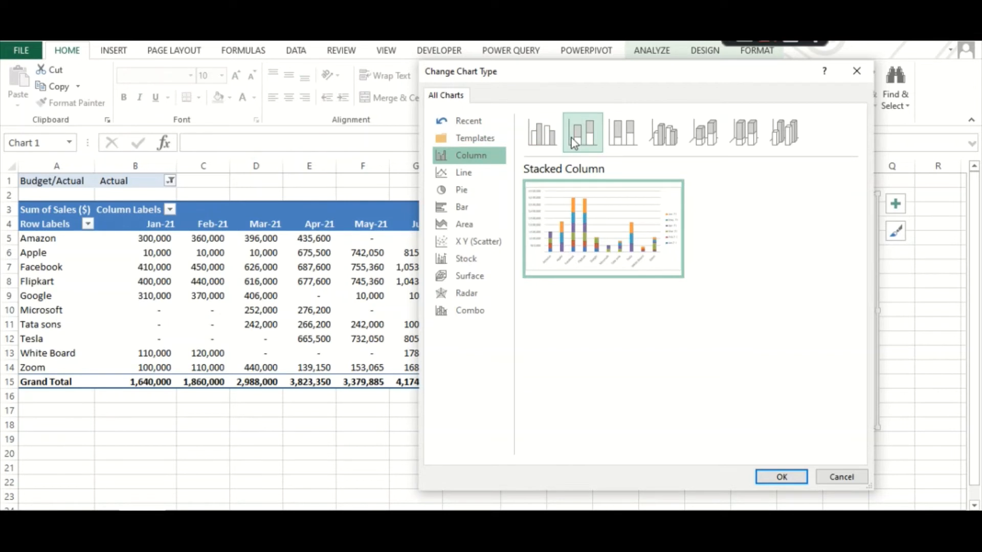
{"action": "left_click", "coordinate": [781, 477]}
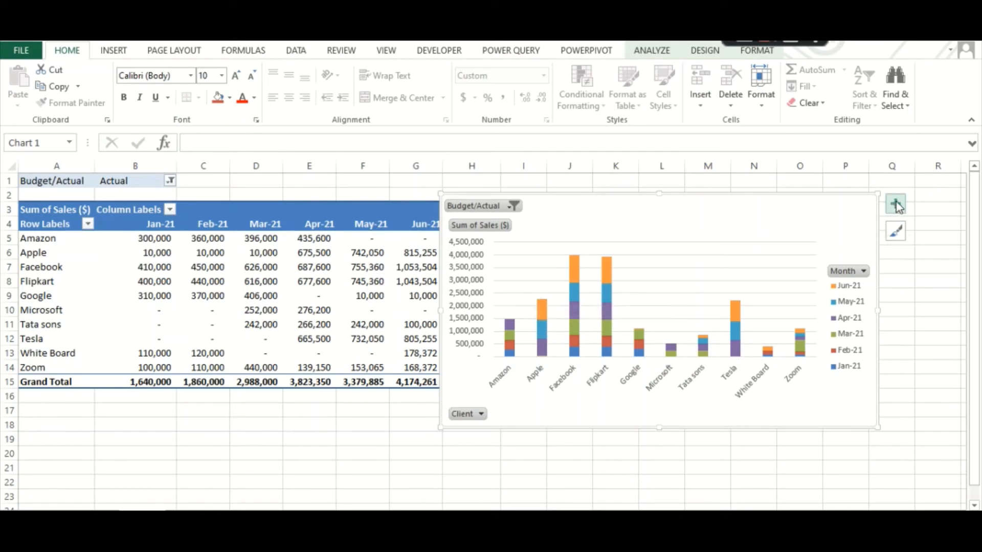
Set the chart's colour scheme to the second Colorful palette.
{"action": "left_click", "coordinate": [896, 233]}
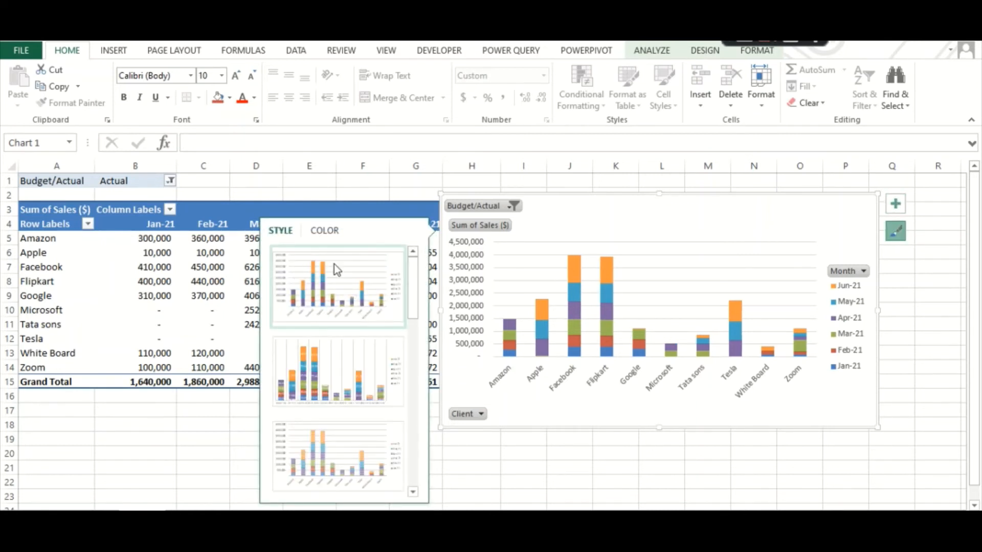
{"action": "left_click", "coordinate": [324, 231]}
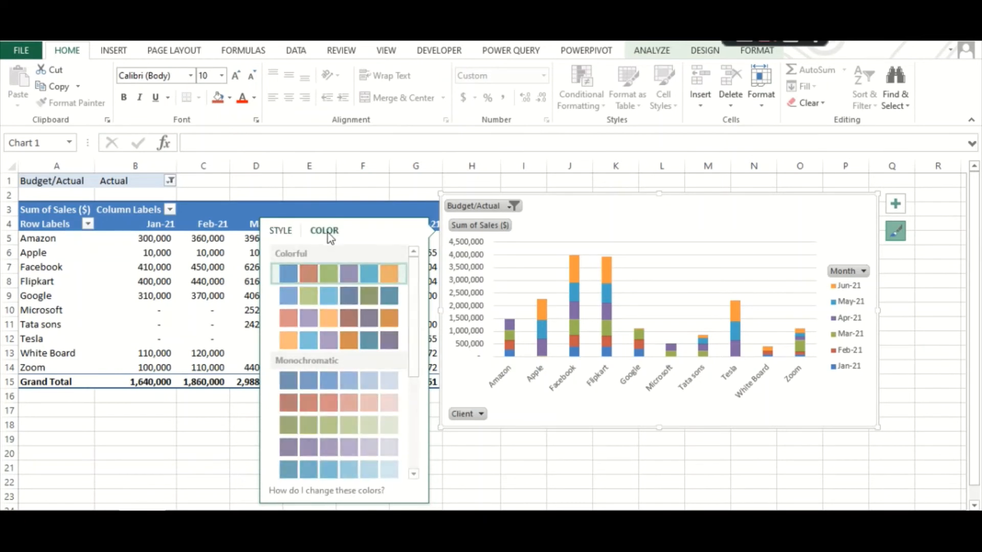
{"action": "left_click", "coordinate": [358, 385]}
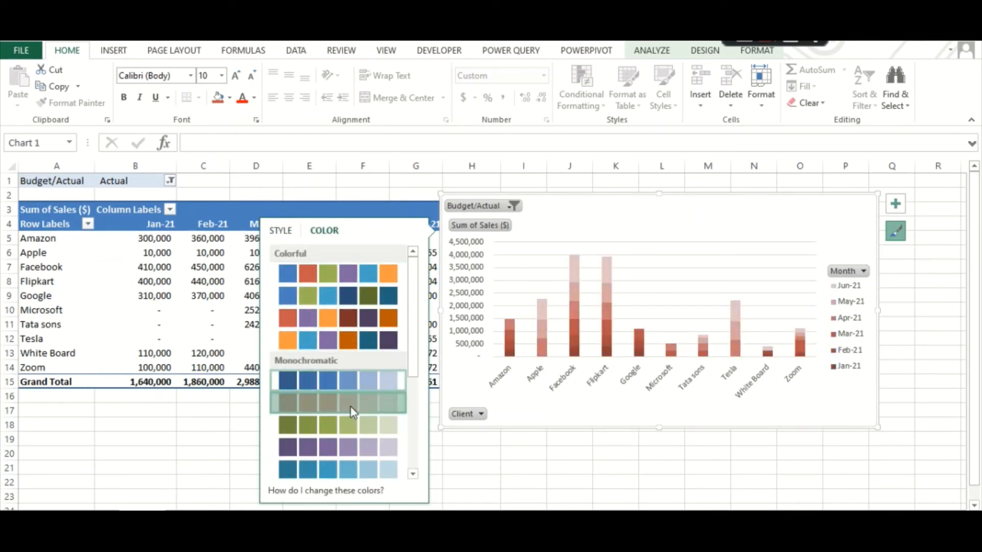
{"action": "left_click", "coordinate": [352, 436]}
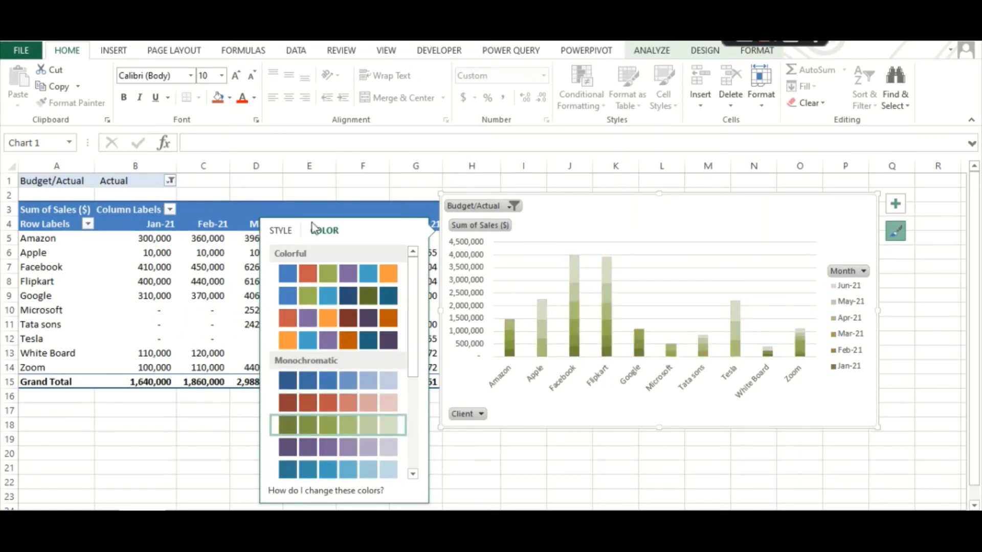
{"action": "left_click", "coordinate": [279, 230]}
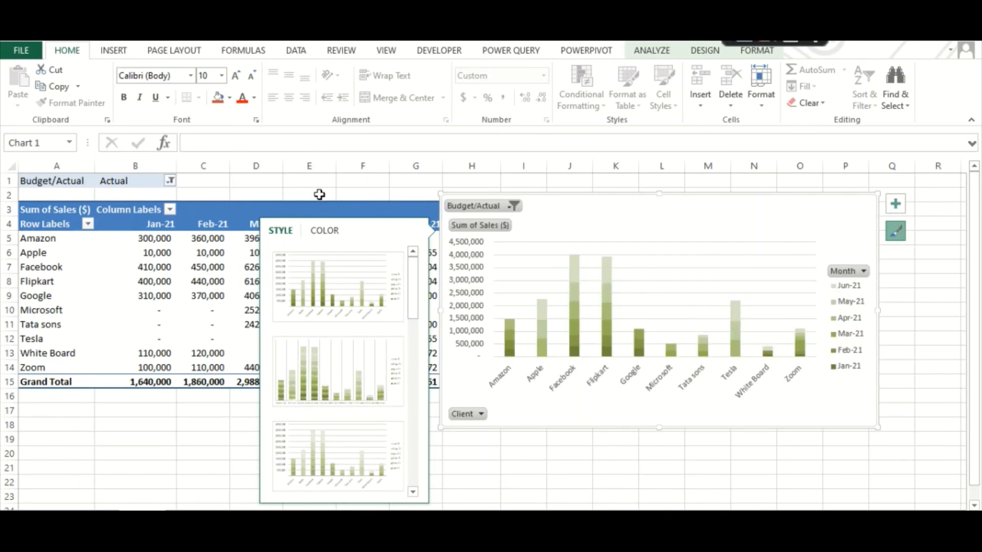
{"action": "left_click", "coordinate": [326, 231]}
{"action": "left_click", "coordinate": [342, 299]}
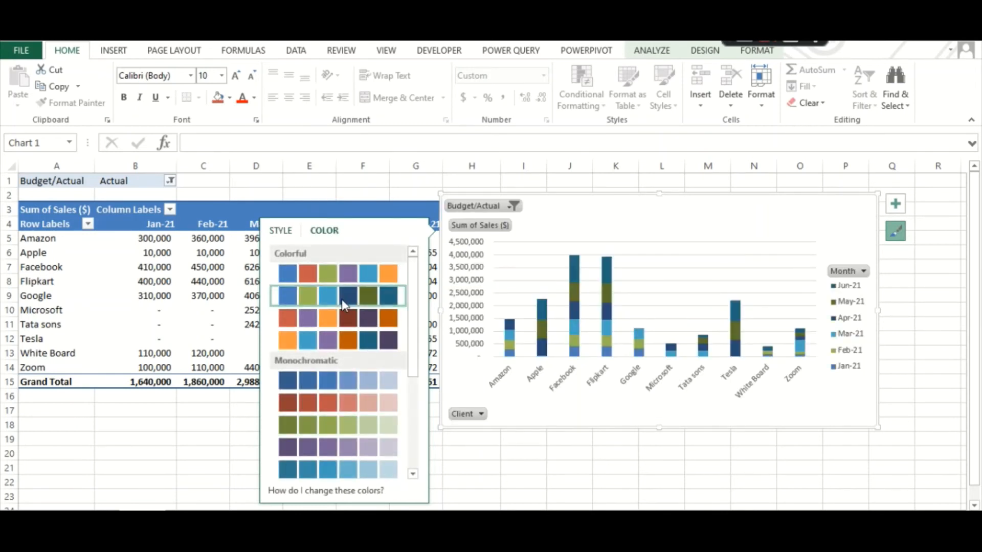
Apply a different chart style from further down the chart style gallery.
{"action": "left_click", "coordinate": [281, 230]}
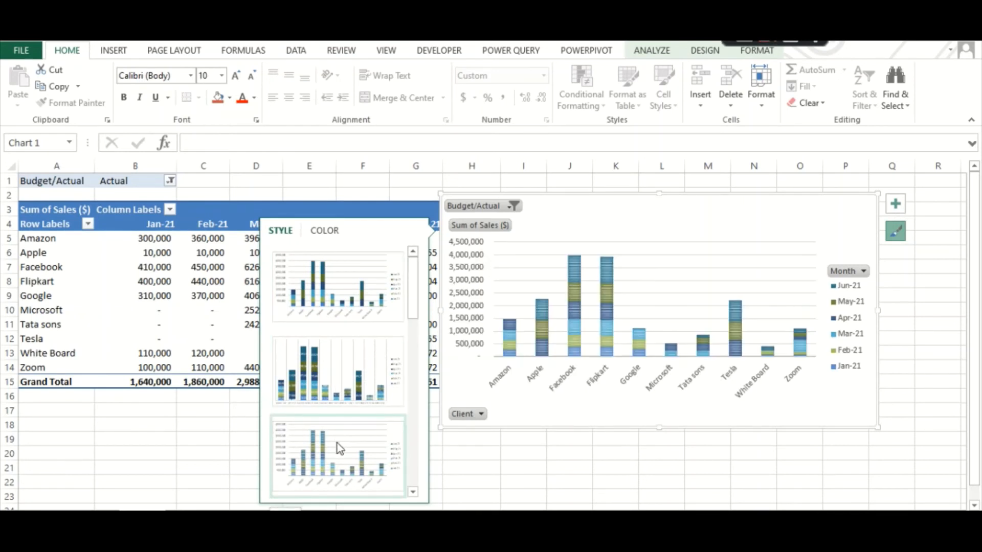
{"action": "left_click_drag", "start_coordinate": [414, 299], "coordinate": [414, 365]}
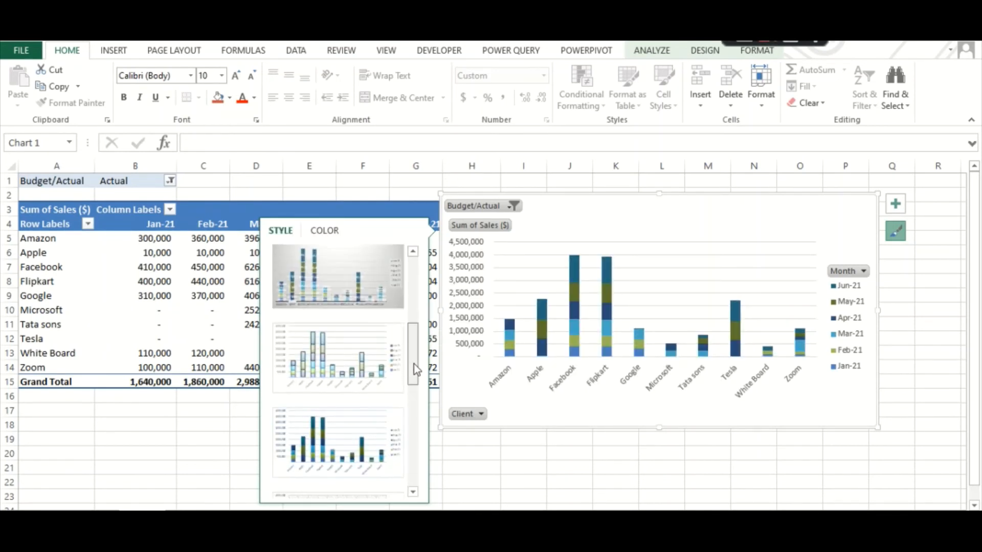
{"action": "left_click", "coordinate": [355, 443]}
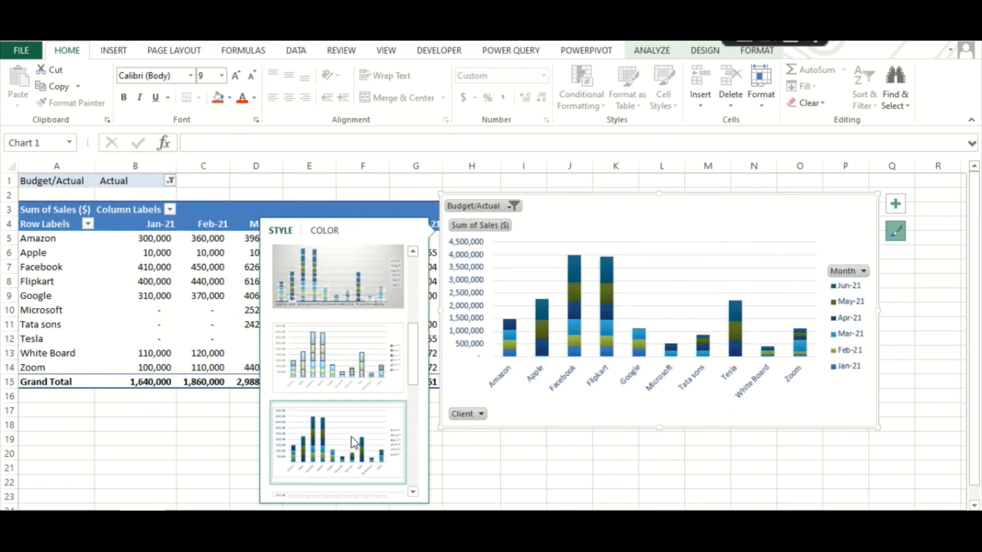
{"action": "left_click", "coordinate": [899, 263]}
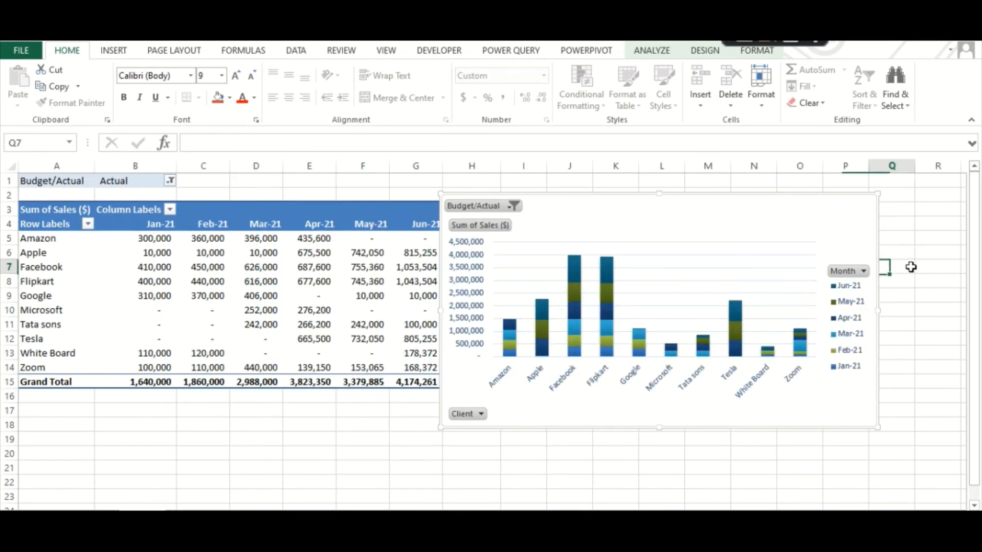
Move the chart to the right, beside the pivot table.
{"action": "left_click", "coordinate": [596, 210]}
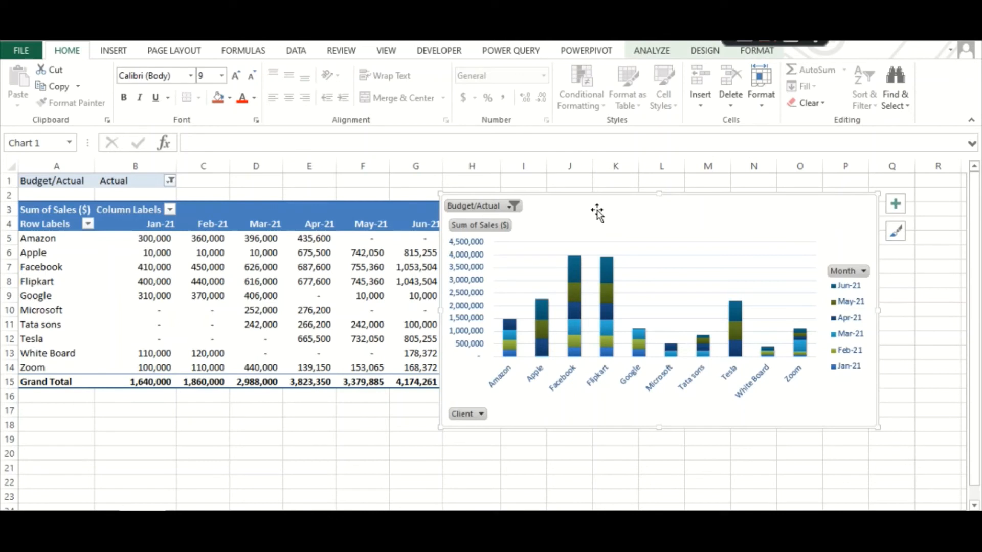
{"action": "left_click", "coordinate": [266, 409]}
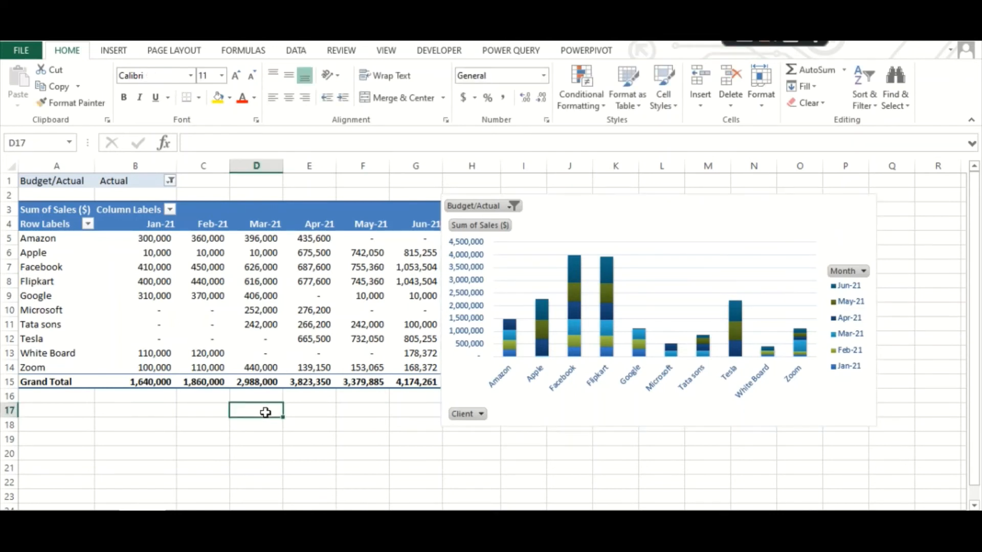
{"action": "left_click", "coordinate": [302, 285]}
{"action": "left_click_drag", "start_coordinate": [819, 198], "coordinate": [886, 194]}
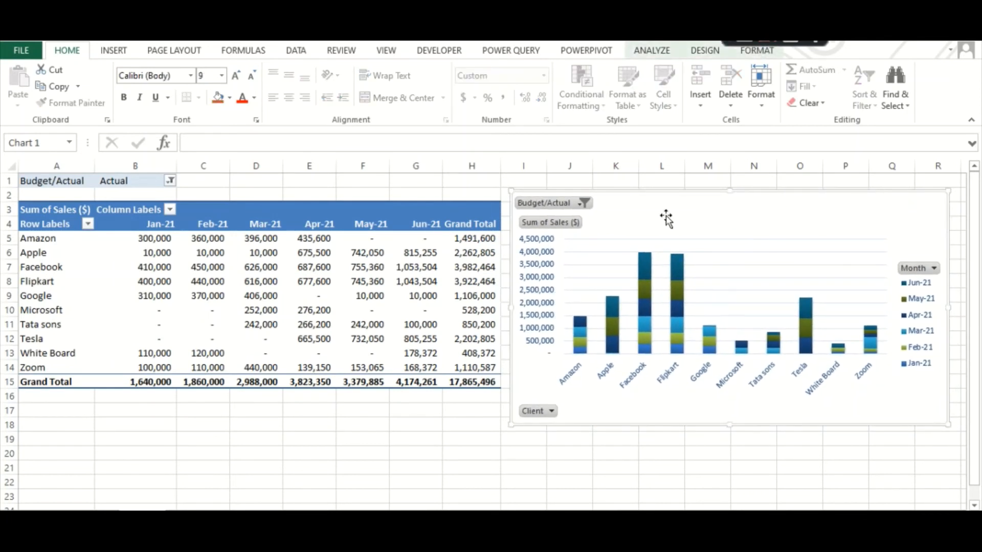
Filter the pivot table's row labels to show only Flipkart.
{"action": "left_click", "coordinate": [172, 239]}
{"action": "left_click", "coordinate": [78, 228]}
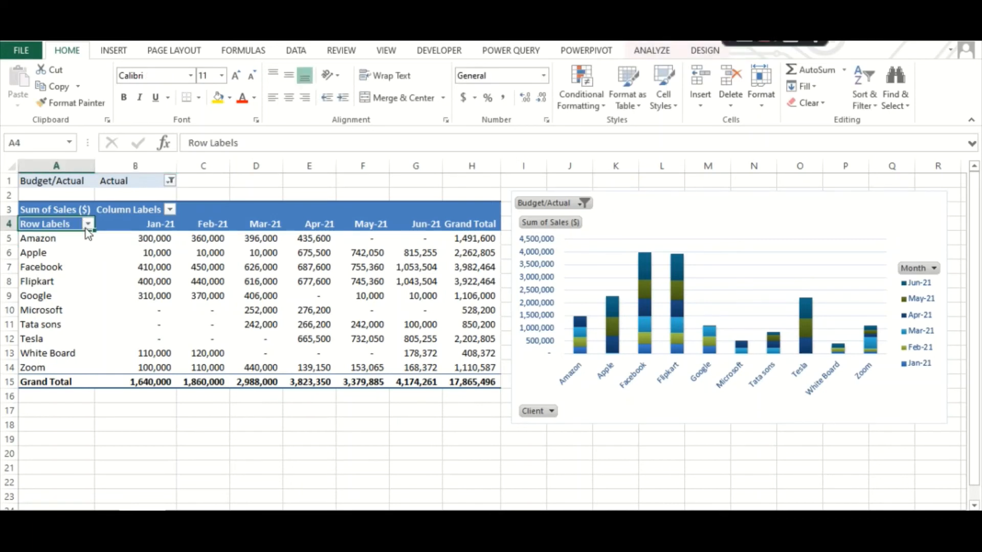
{"action": "left_click", "coordinate": [87, 225]}
{"action": "left_click", "coordinate": [43, 364]}
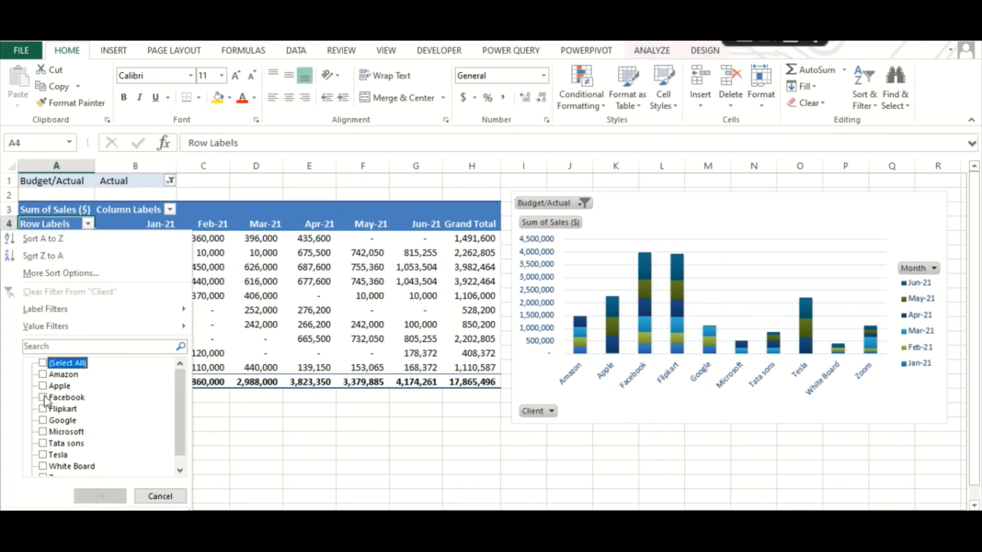
{"action": "left_click", "coordinate": [43, 409]}
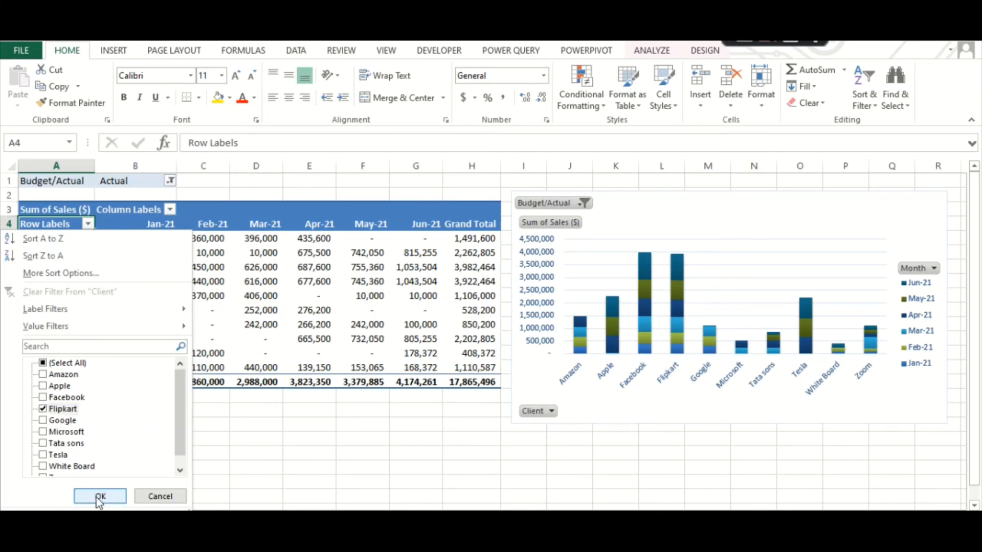
{"action": "left_click", "coordinate": [99, 497]}
Filter the pivot table's column labels to show only May-21.
{"action": "left_click", "coordinate": [754, 206]}
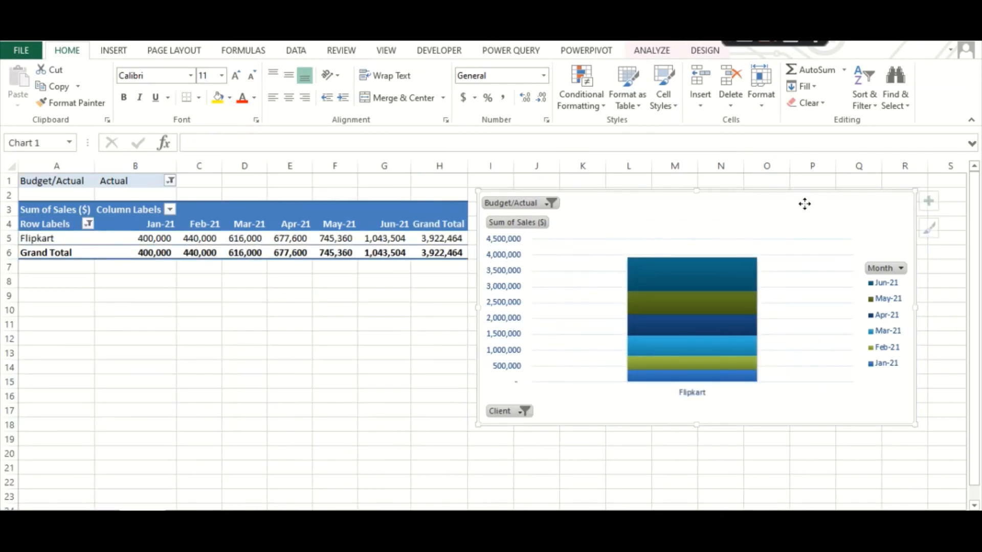
{"action": "left_click_drag", "start_coordinate": [805, 203], "coordinate": [795, 208]}
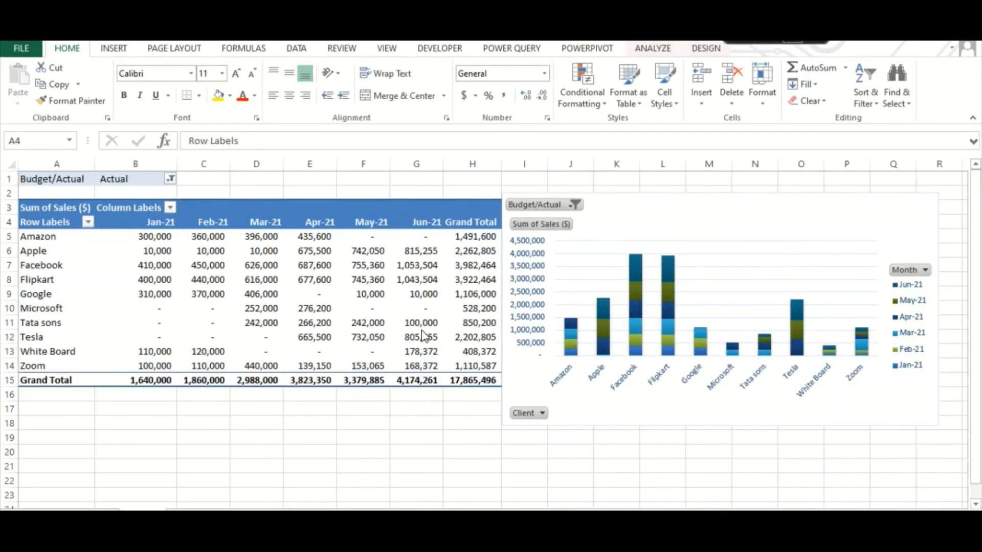
{"action": "left_click", "coordinate": [171, 207]}
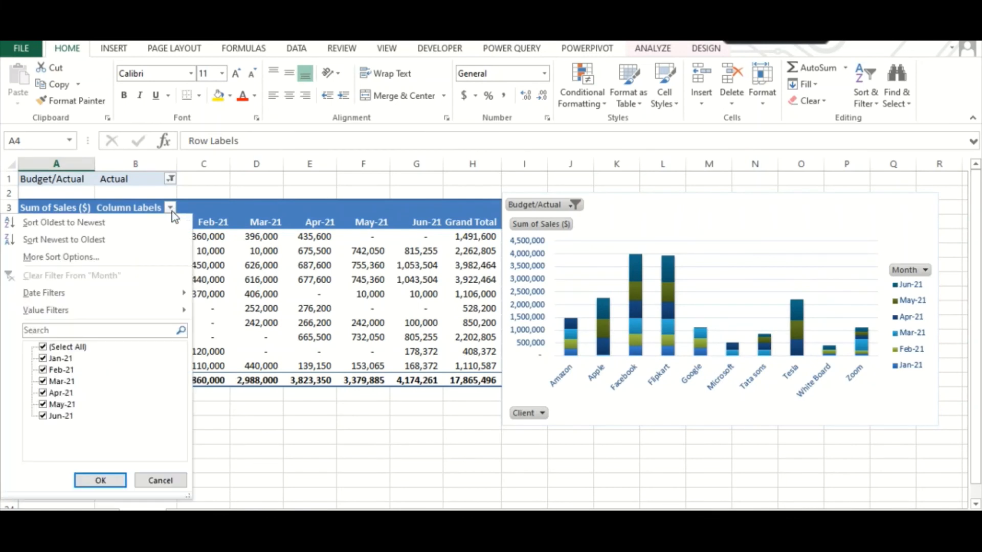
{"action": "left_click", "coordinate": [43, 347]}
{"action": "left_click", "coordinate": [43, 404]}
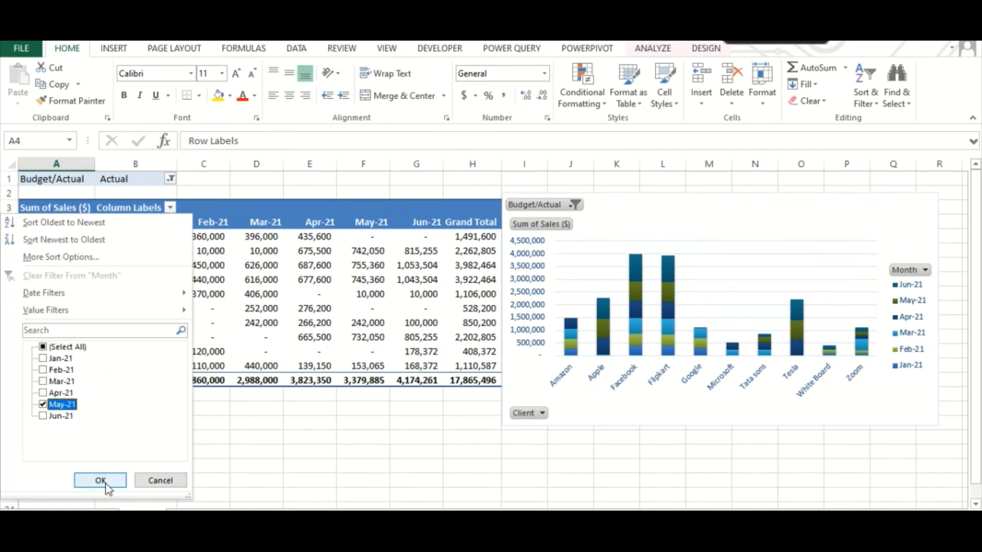
{"action": "left_click", "coordinate": [101, 481]}
Reselect all months in the pivot table's column label filter.
{"action": "left_click", "coordinate": [882, 211]}
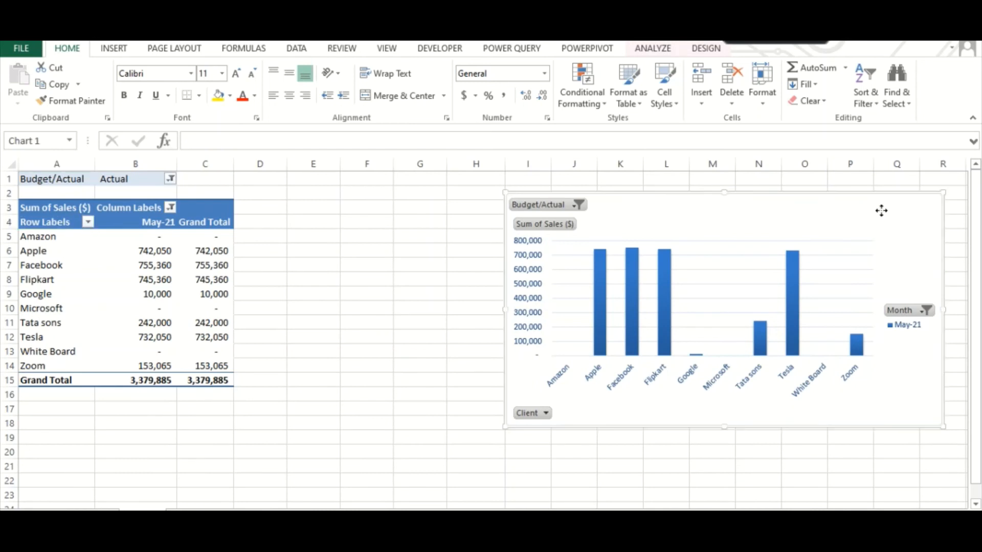
{"action": "left_click_drag", "start_coordinate": [881, 211], "coordinate": [865, 208]}
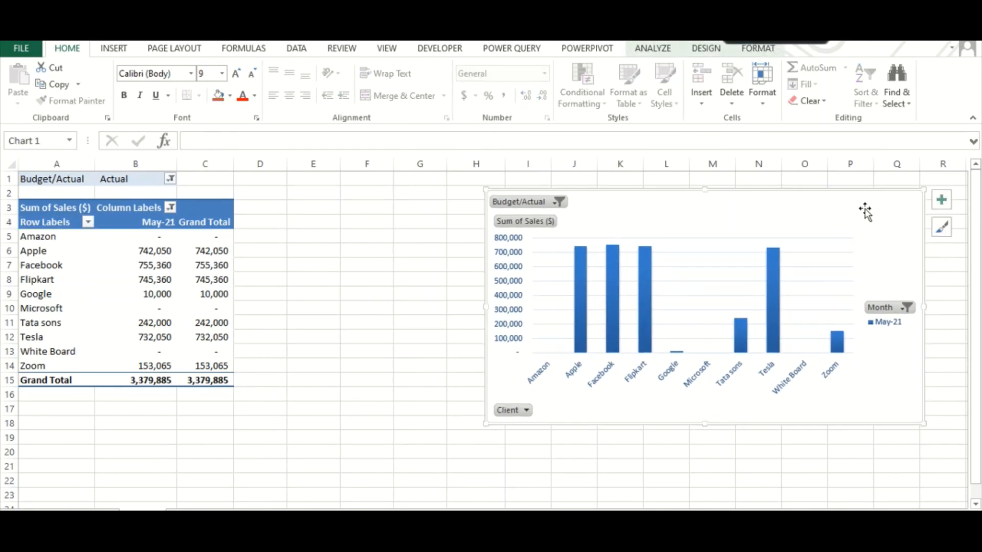
{"action": "left_click", "coordinate": [170, 207]}
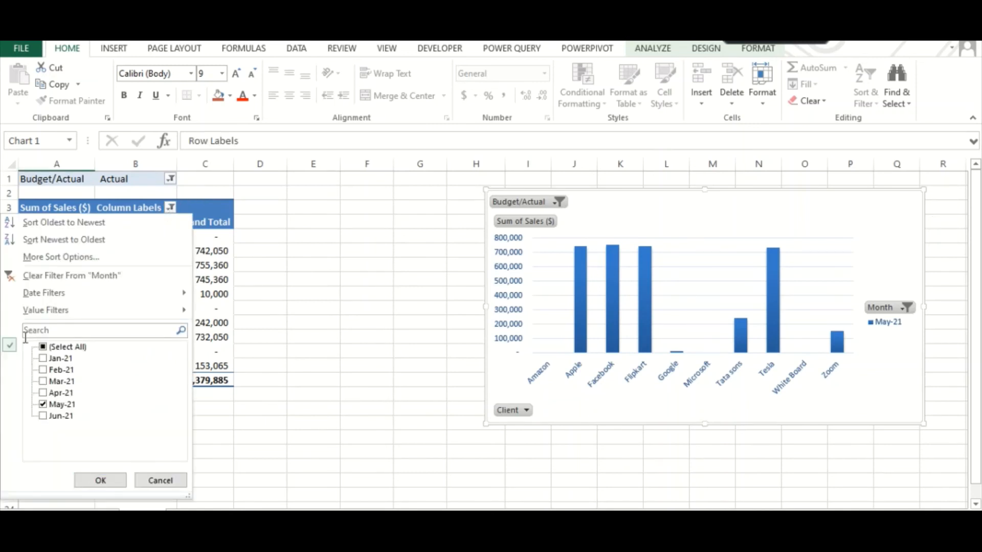
{"action": "left_click", "coordinate": [43, 347]}
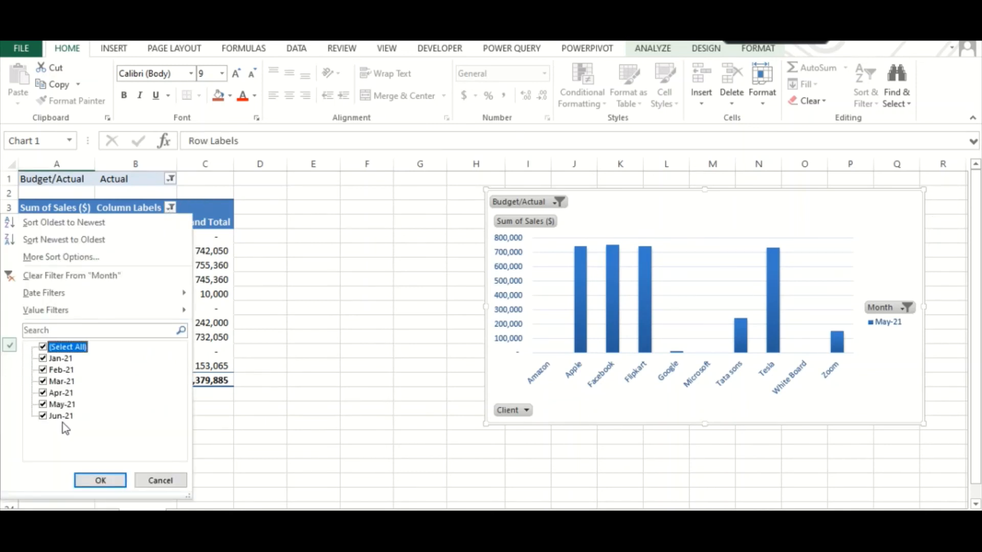
{"action": "left_click", "coordinate": [100, 479]}
{"action": "left_click_drag", "start_coordinate": [811, 201], "coordinate": [839, 204]}
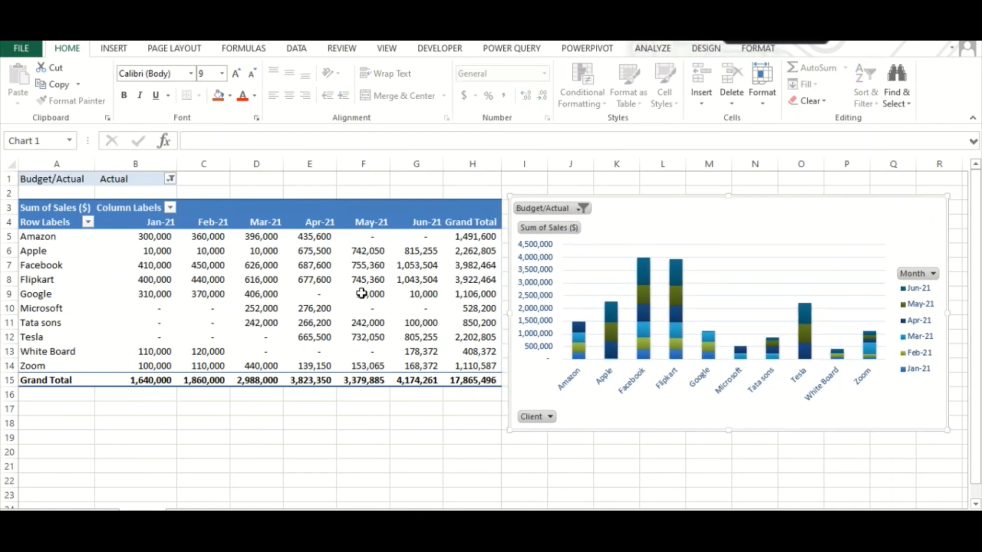
{"action": "left_click", "coordinate": [330, 291]}
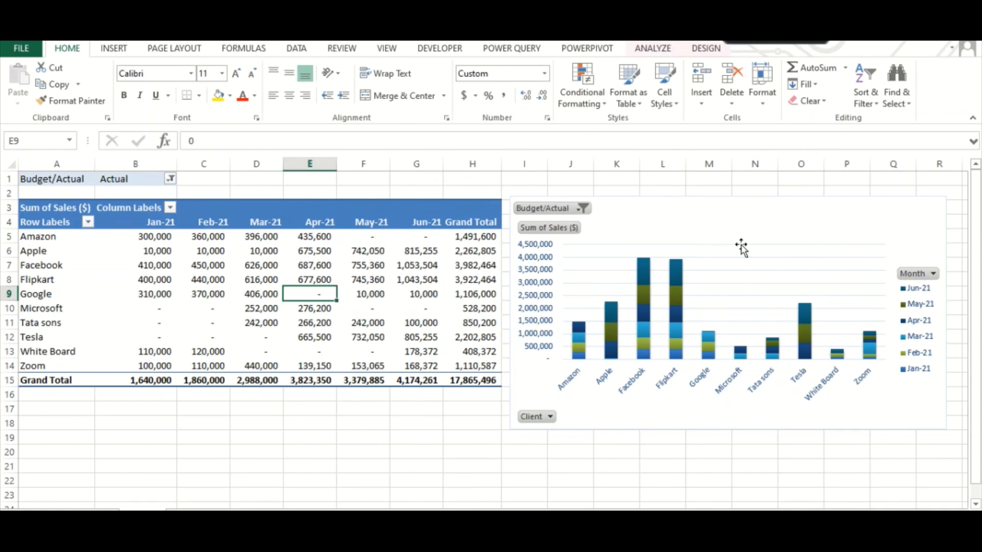
{"action": "left_click", "coordinate": [772, 220]}
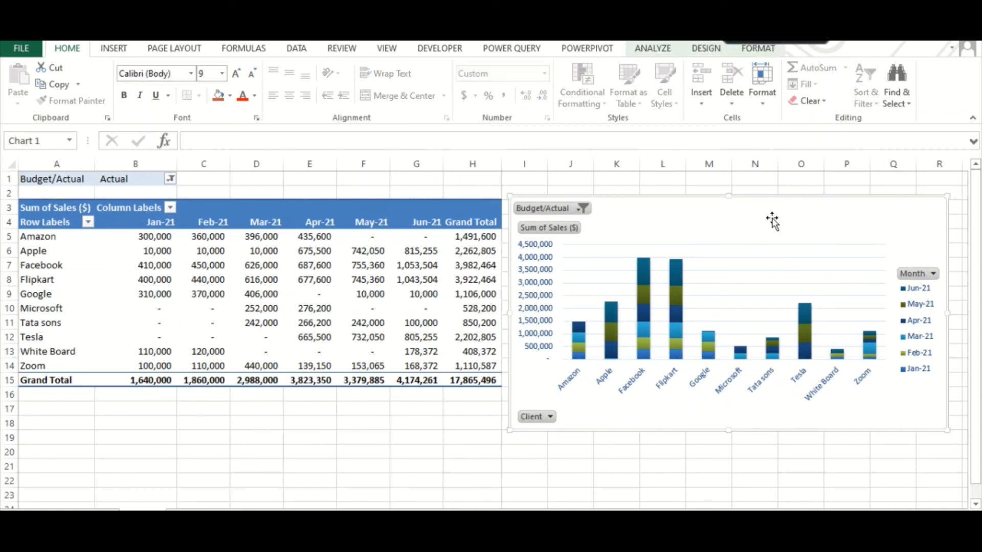